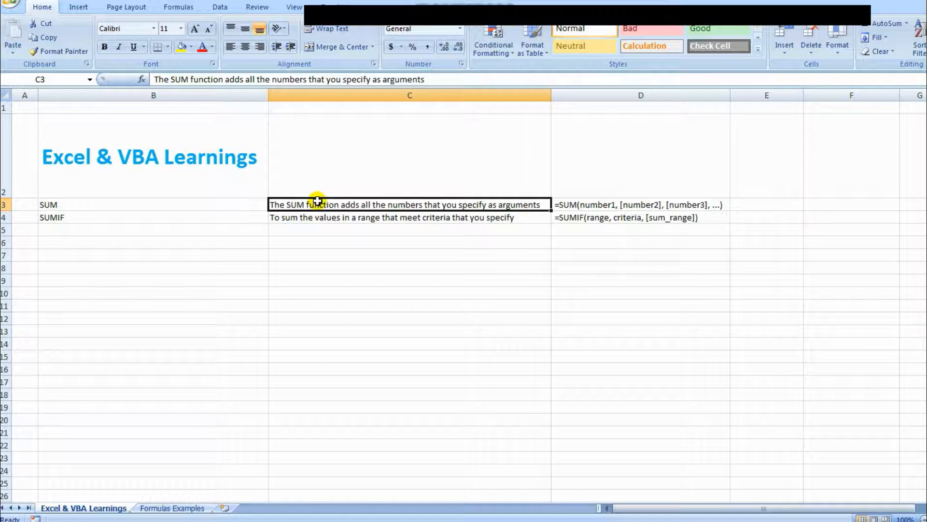
- Review the SUM function's name, description and argument syntax in row 3
left_click(119, 205)
left_click(321, 207)
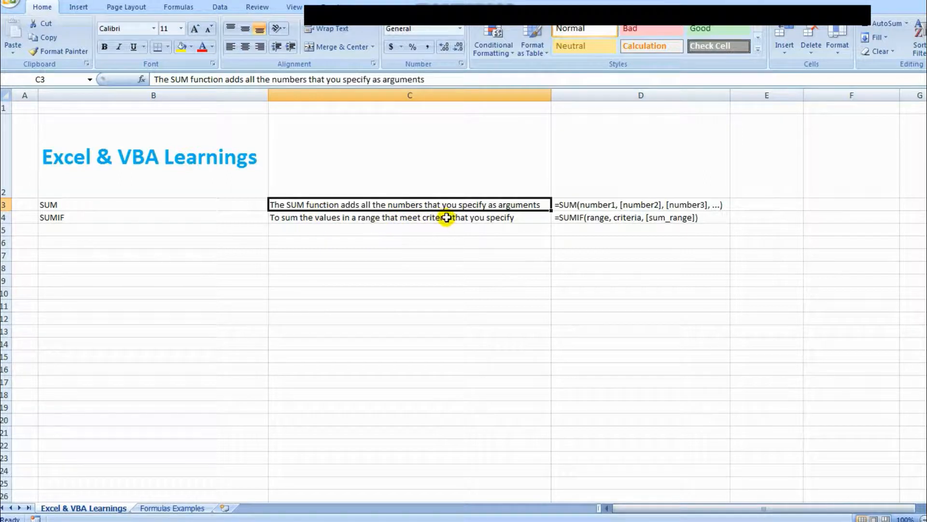
left_click(585, 205)
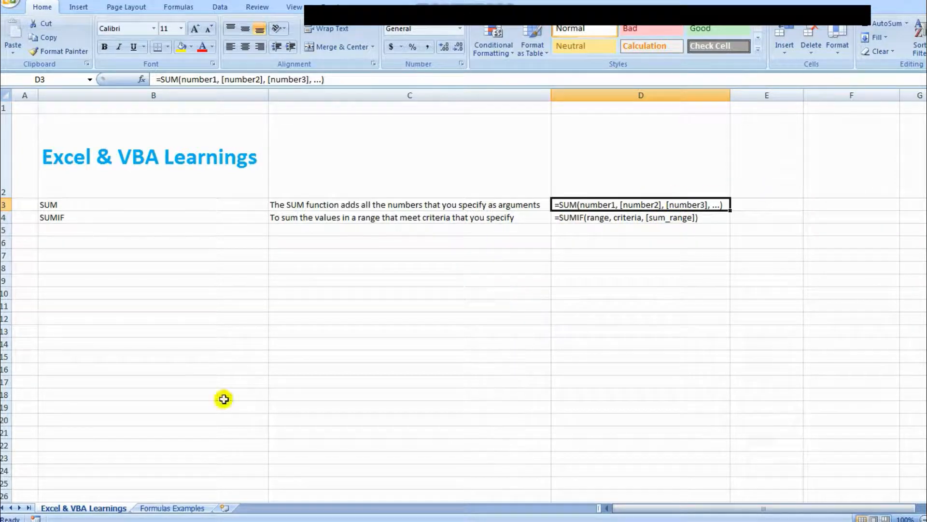
- Open the Formulas Examples sheet and go through the Category, Food and Rs / KG headers
left_click(170, 508)
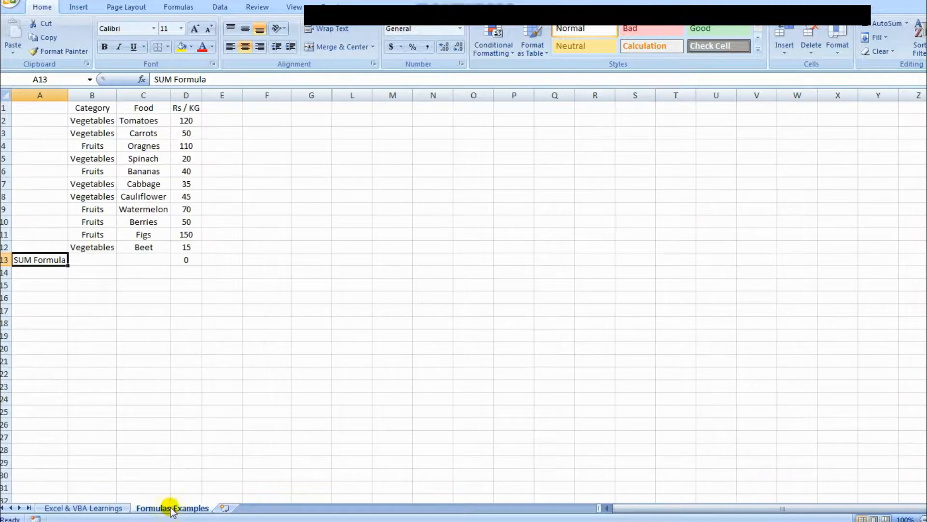
left_click(112, 111)
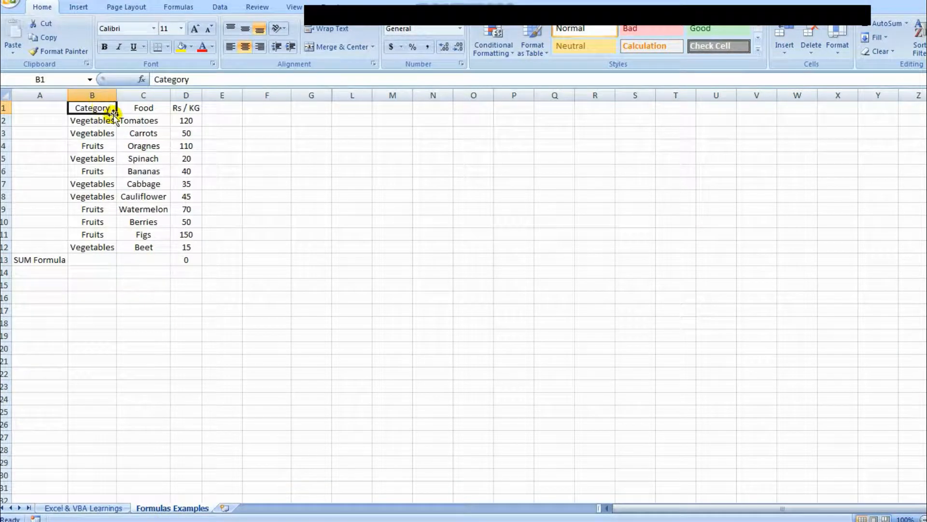
left_click(147, 106)
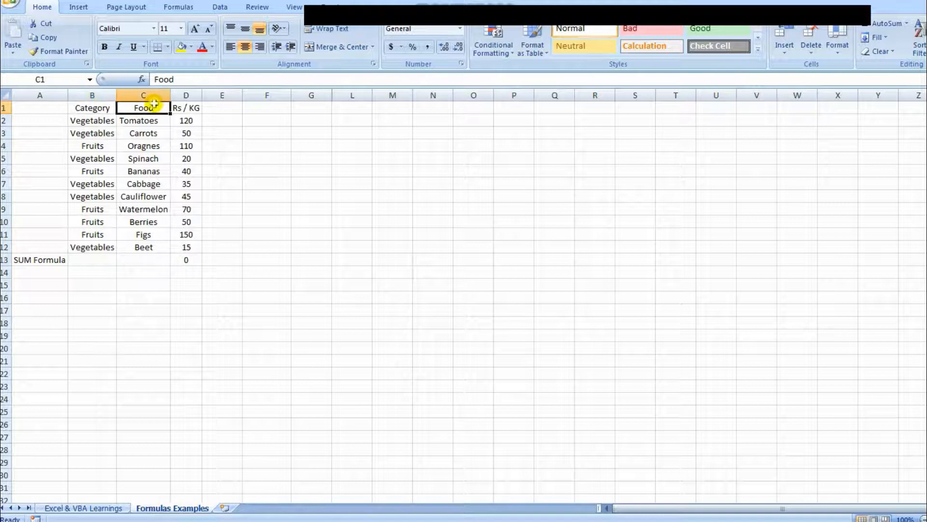
left_click(200, 111)
- Examine the entries listed in the Category, Food and Rs / KG columns of the food table
left_click_drag(96, 120, 97, 234)
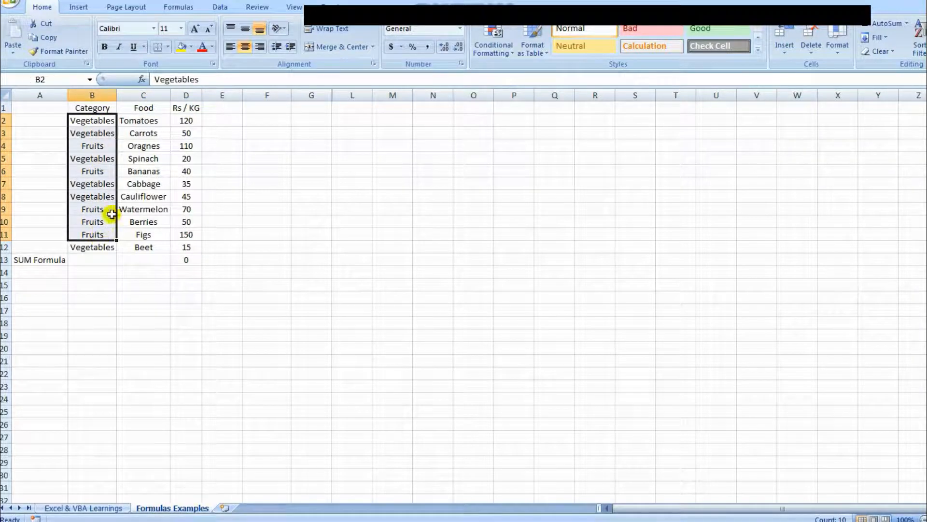
left_click(144, 123)
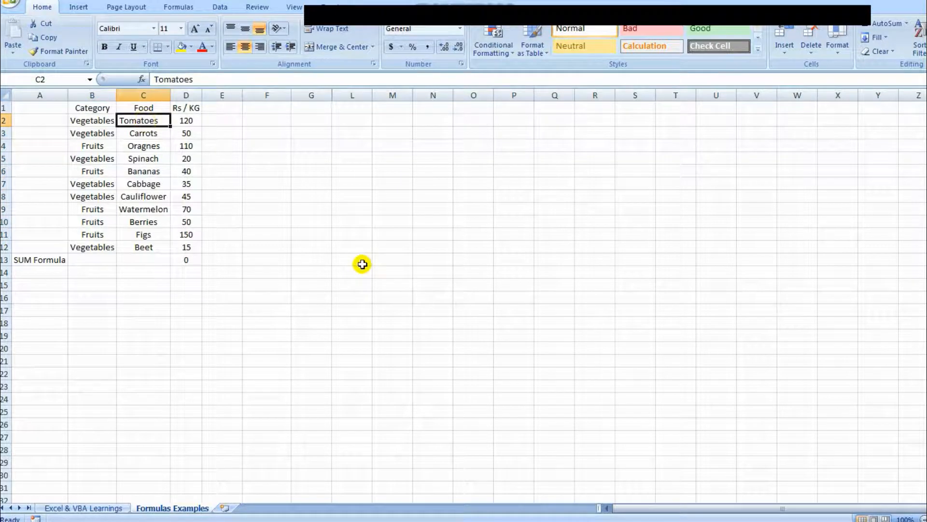
key("shift+Down")
key("shift+Down")
key("shift+Down")
key("shift+Down")
key("shift+Down")
key("shift+Down")
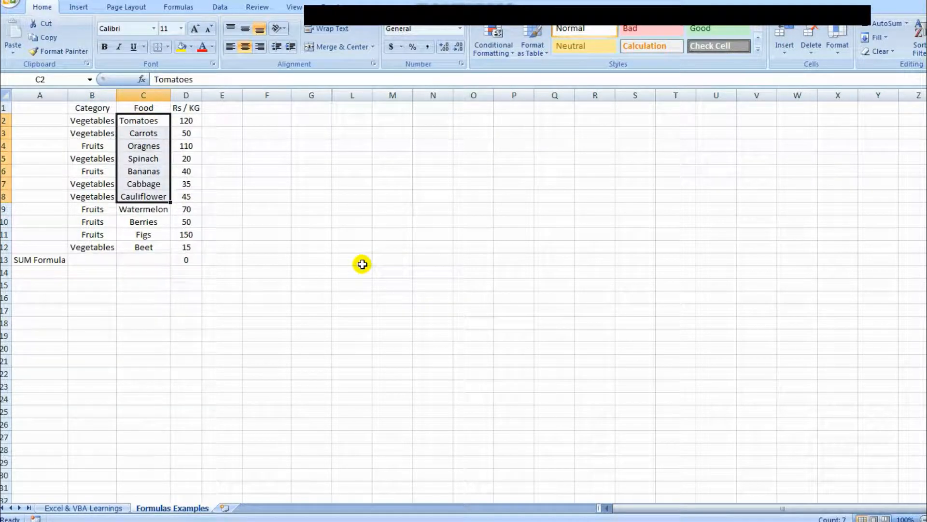
key("Right")
key("shift+Down")
key("shift+Down")
key("shift+Down")
key("shift+Down")
key("shift+Down")
key("shift+Down")
key("shift+Down")
key("shift+Down")
key("shift+Down")
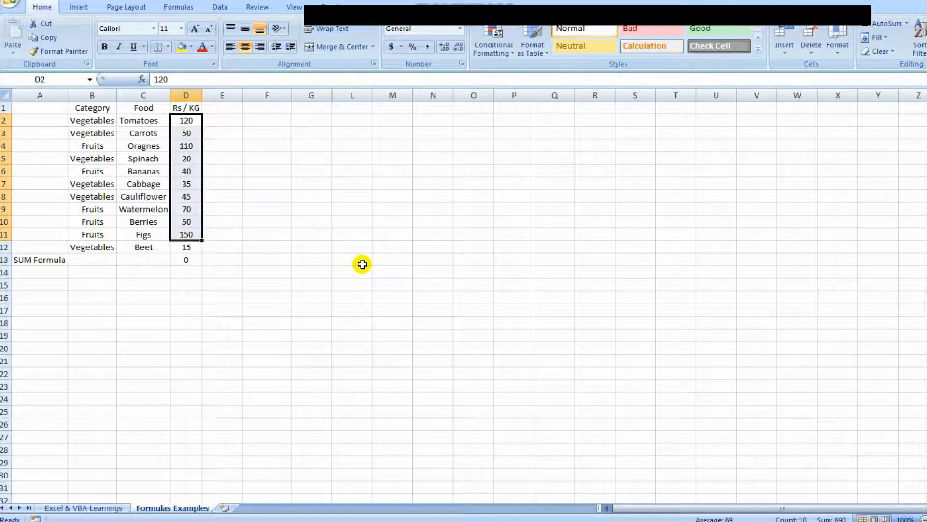
- Clear the existing SUMIF formula from cell D13 beneath the Rs / KG column
key("Down")
key("Down")
key("ctrl+Down")
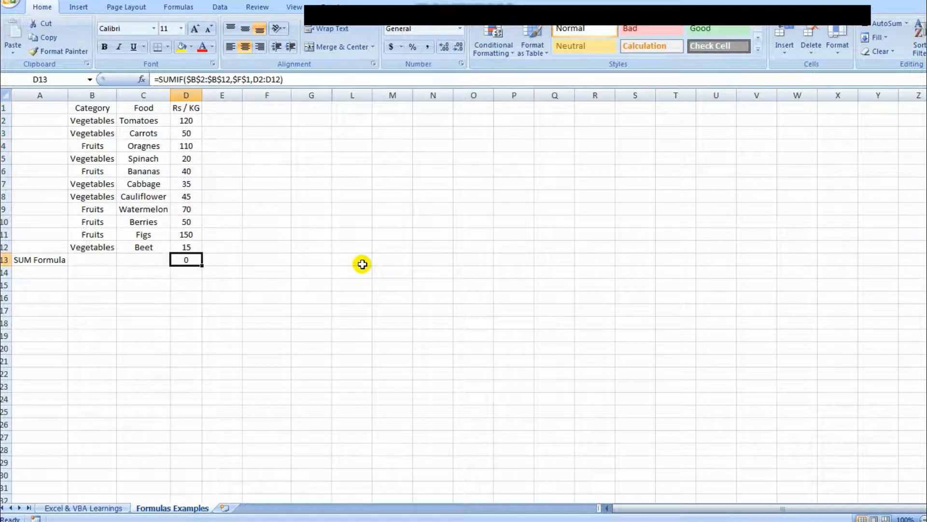
key("Up")
key("ctrl+Up")
key("Down")
key("ctrl+Down")
- Select the prices in D2:D12 to check the range that needs a total
key("Up")
key("ctrl+Up")
key("Down")
key("ctrl+shift+Down")
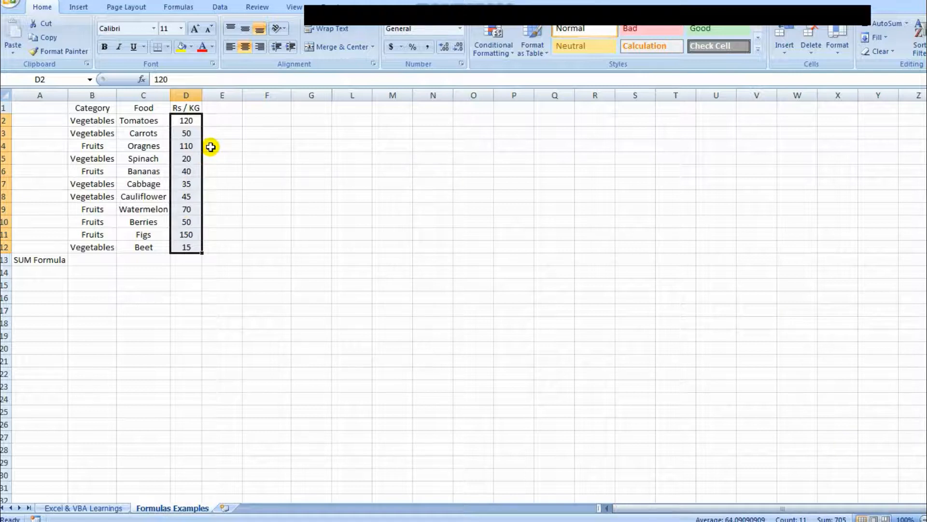
key("ctrl+Up")
key("Down")
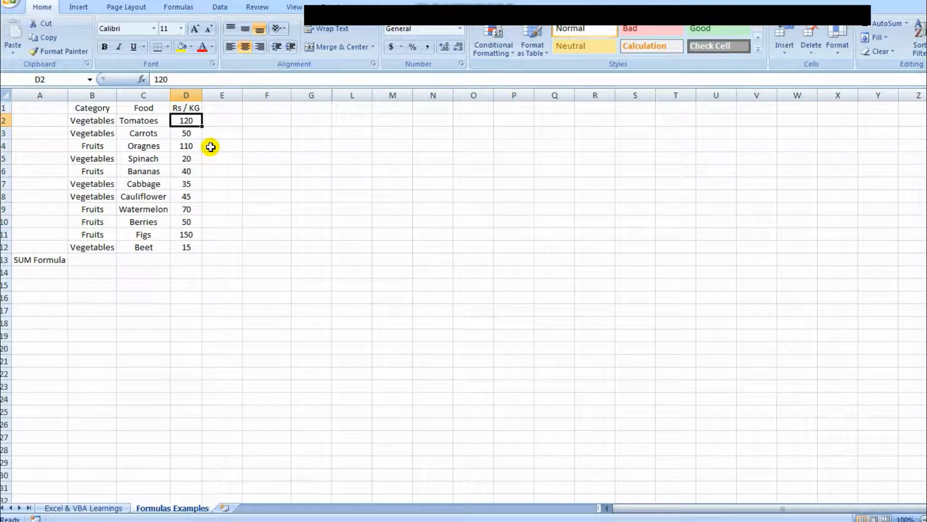
key("ctrl+shift+Down")
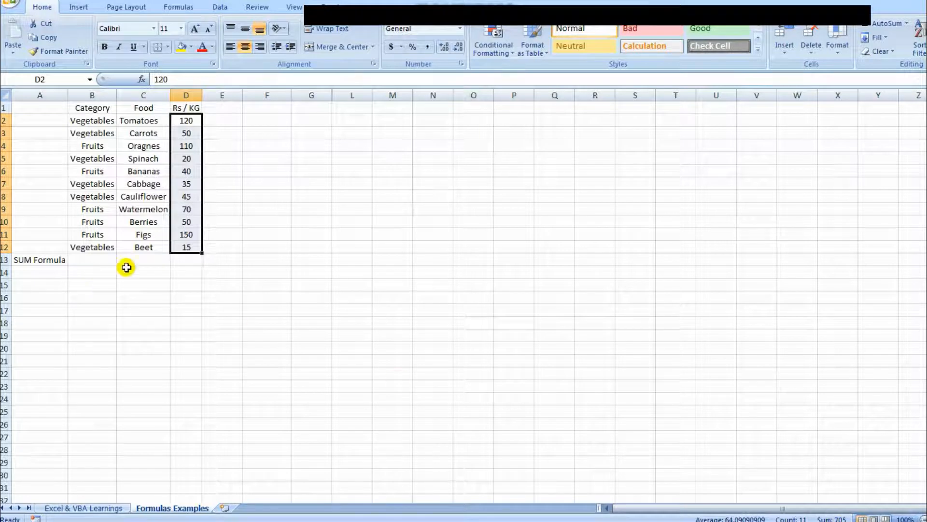
- Enter the formula =SUM(D2:D12) in cell D13 to total the Rs / KG prices
left_click(187, 260)
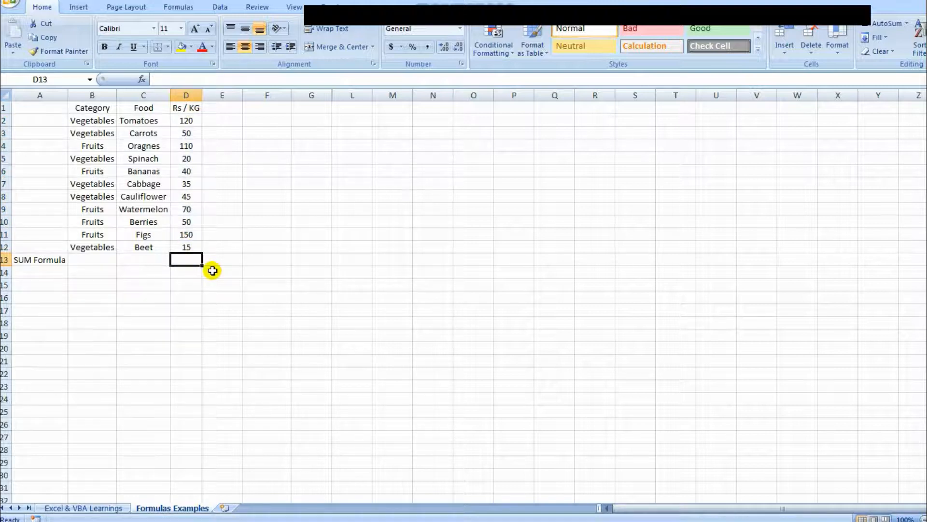
type("=sum")
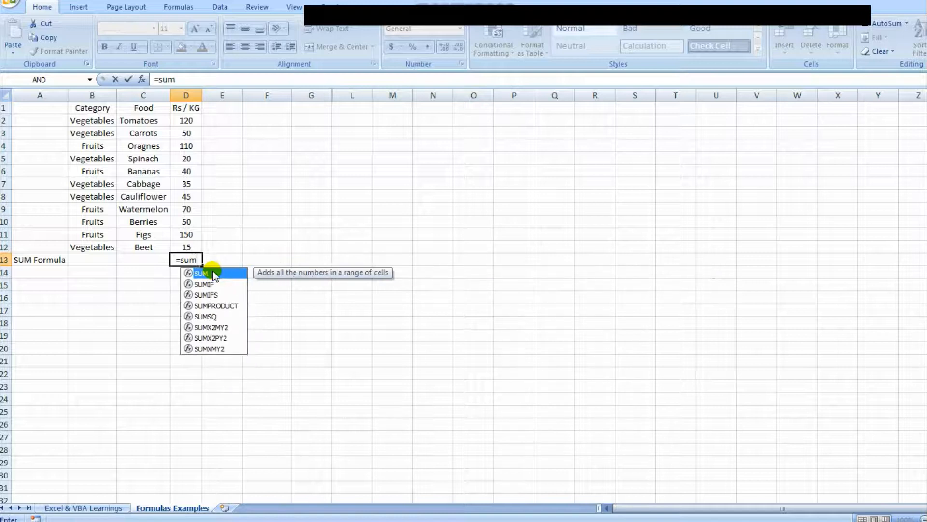
double_click(212, 272)
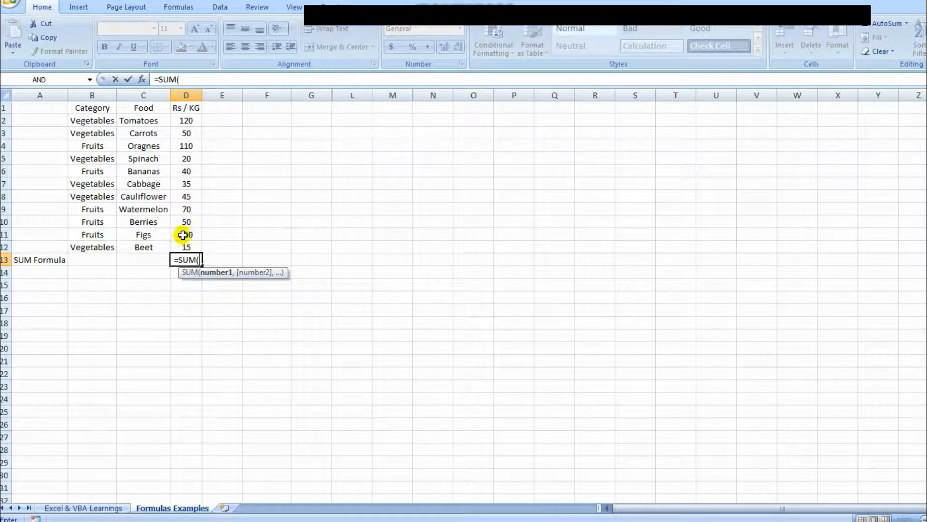
key("Up")
key("ctrl+shift+Up")
key("shift+Down")
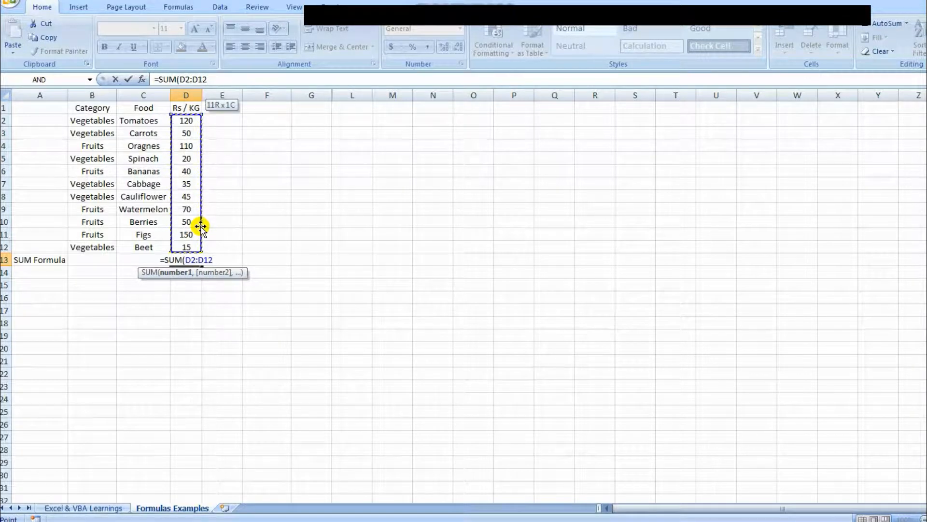
type(")")
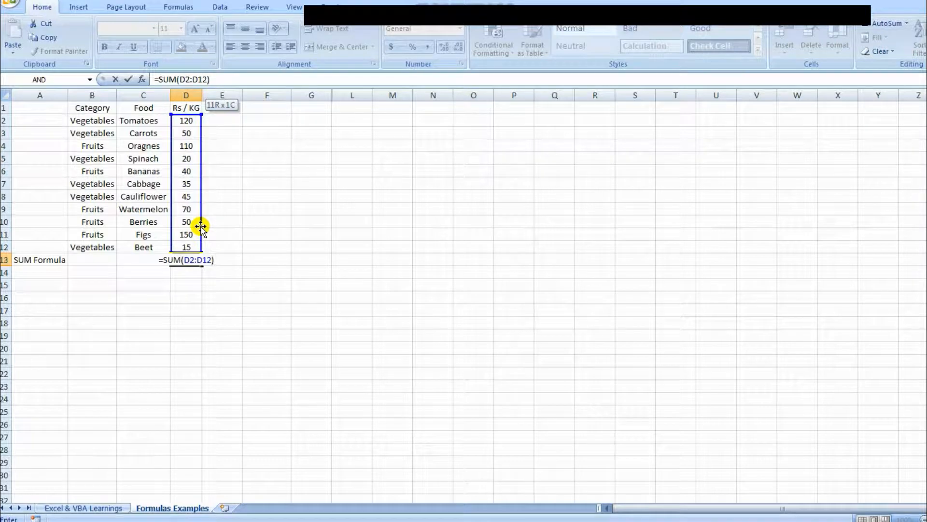
key("Return")
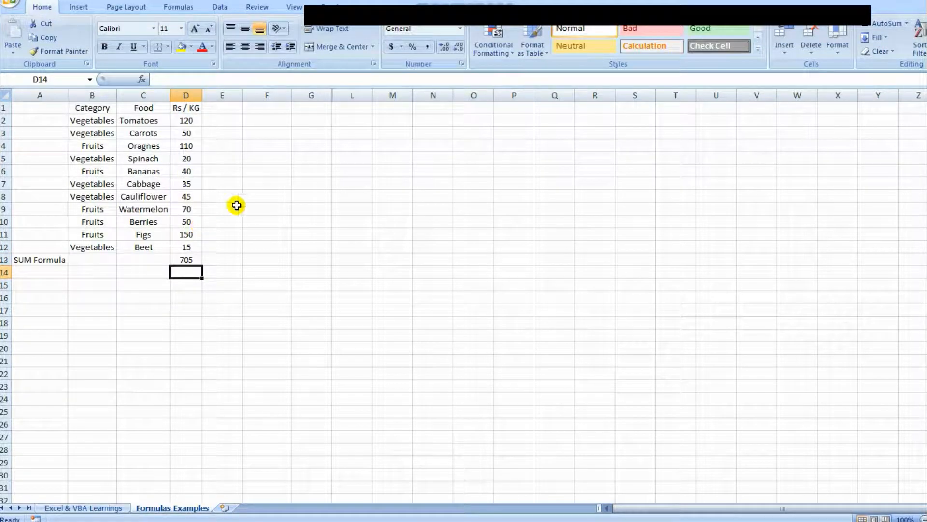
- Compare the total in D13 with the sum shown for the selected range D2:D12
left_click(182, 262)
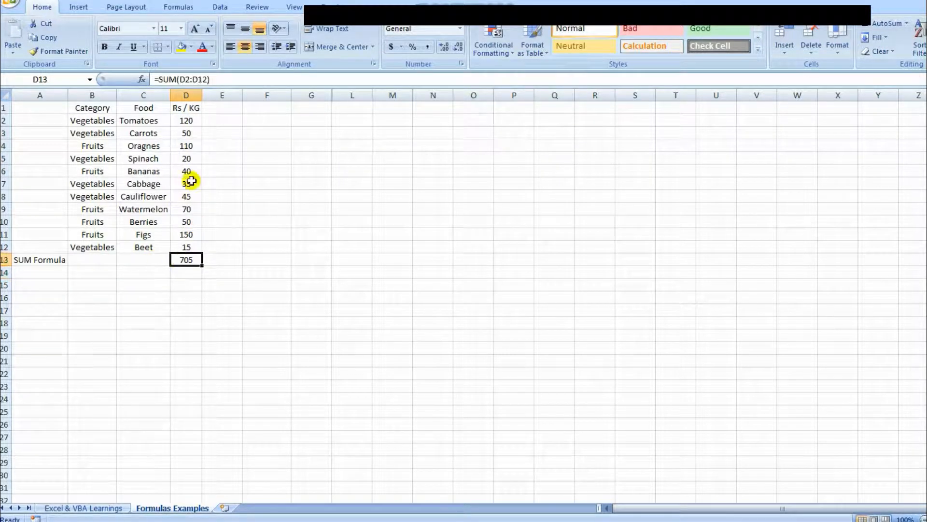
key("ctrl+Up")
key("Down")
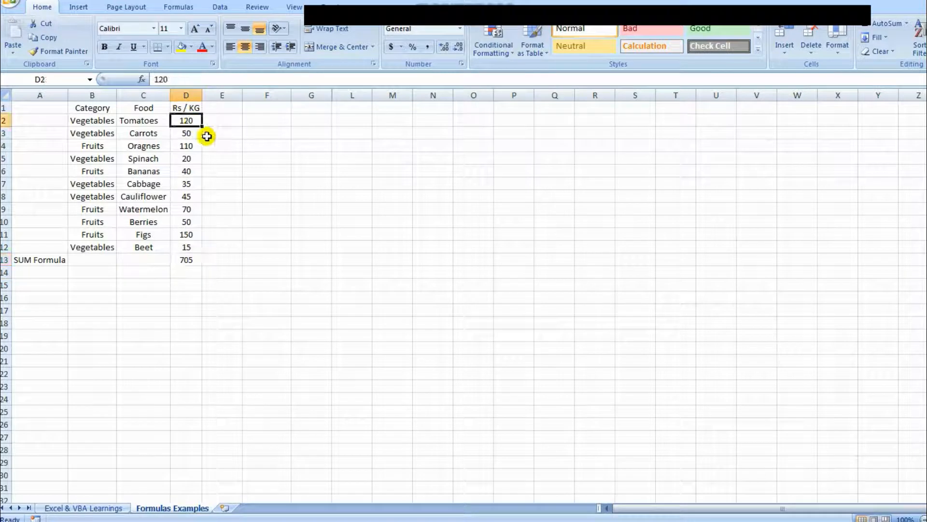
key("ctrl+shift+Down")
key("shift+Up")
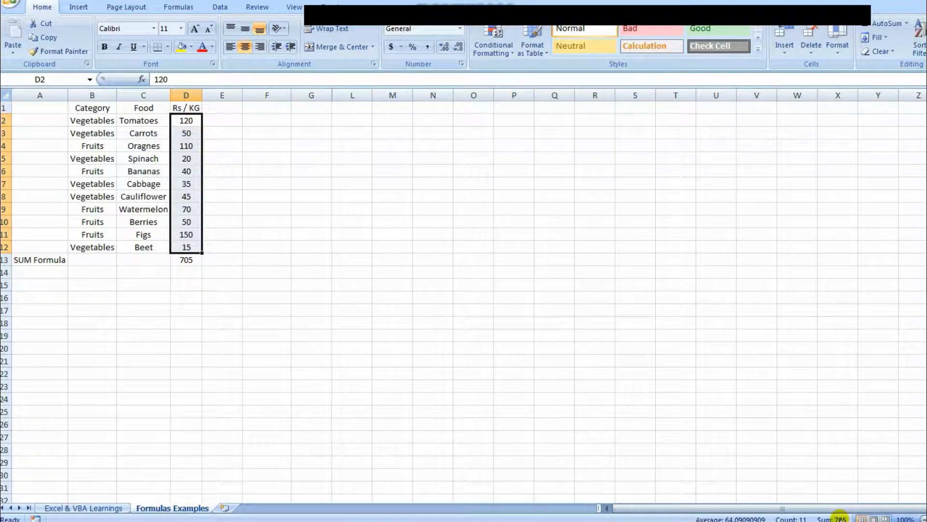
- Replace the formula in D13 with an AutoSum of D2:D12
left_click(186, 258)
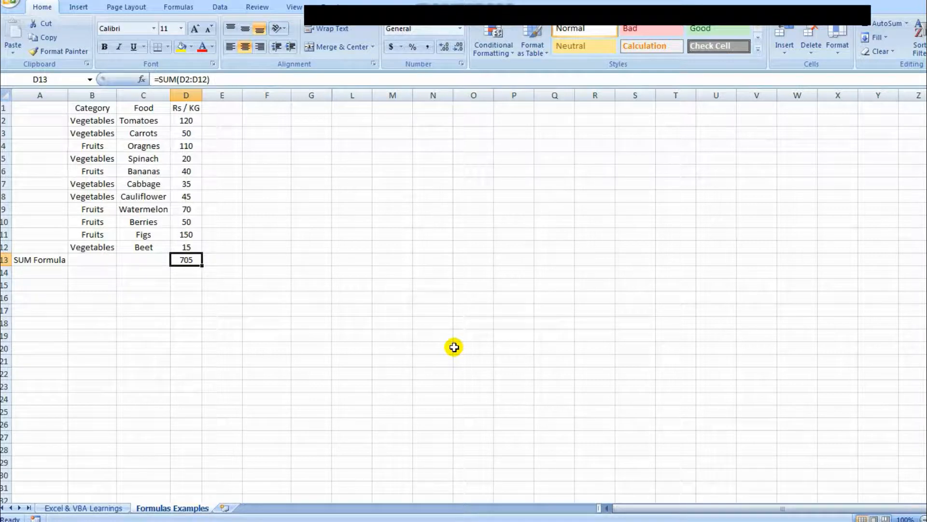
key("Delete")
key("alt+equal")
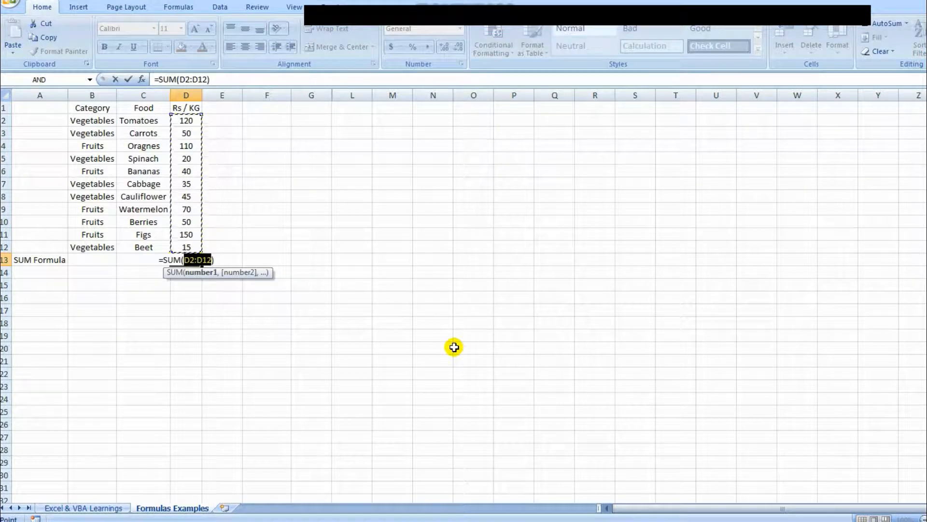
key("Return")
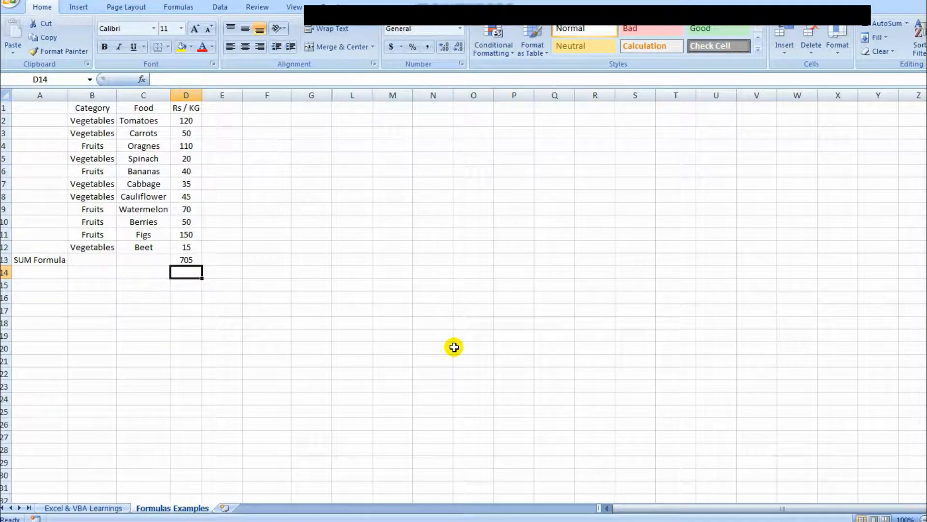
- Inspect the SUM formula in D13 and its referenced price range, leaving the formula as it is
key("Up")
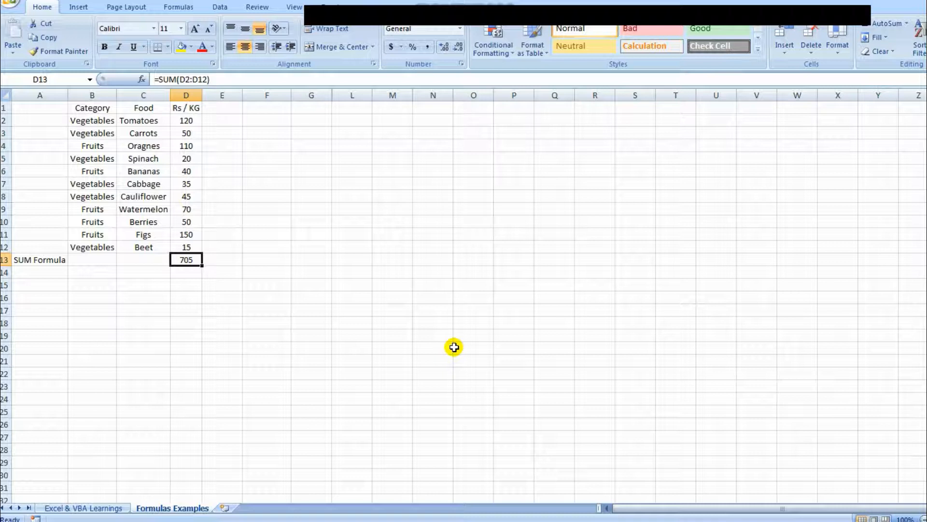
key("F2")
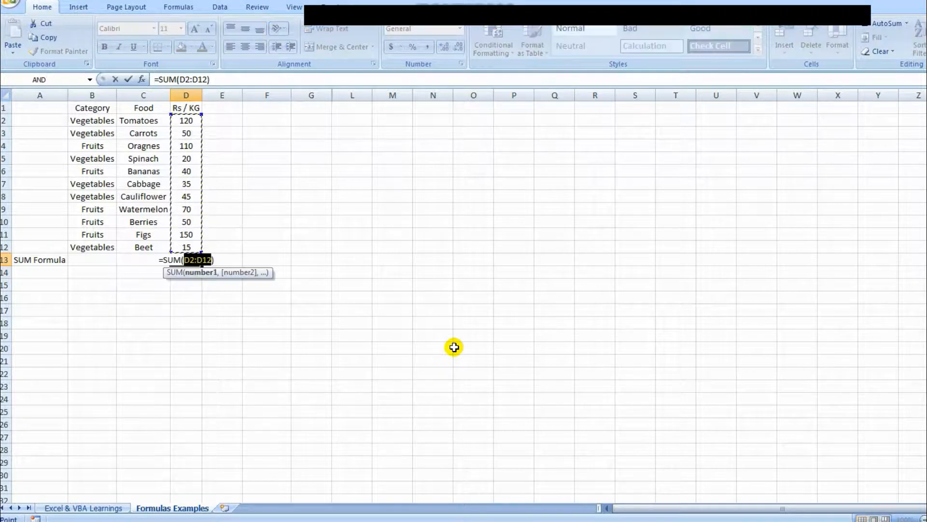
key("Return")
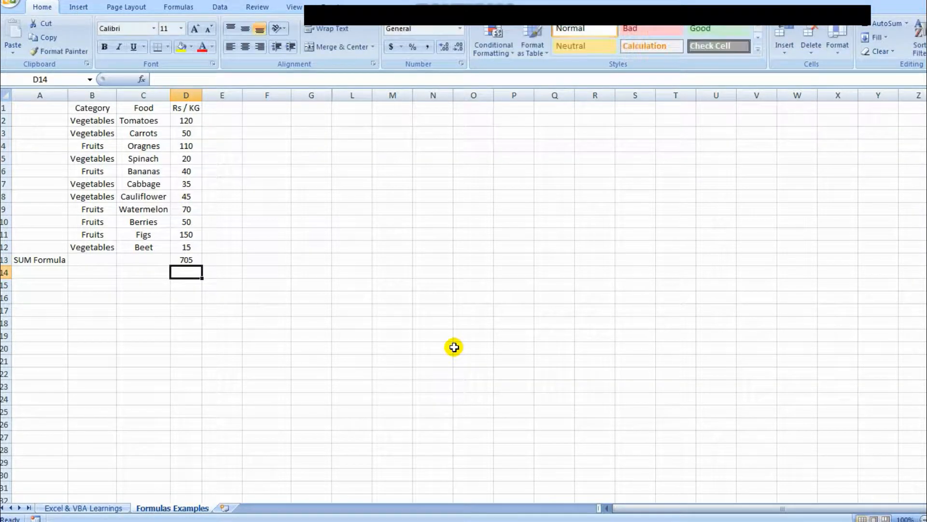
key("Up")
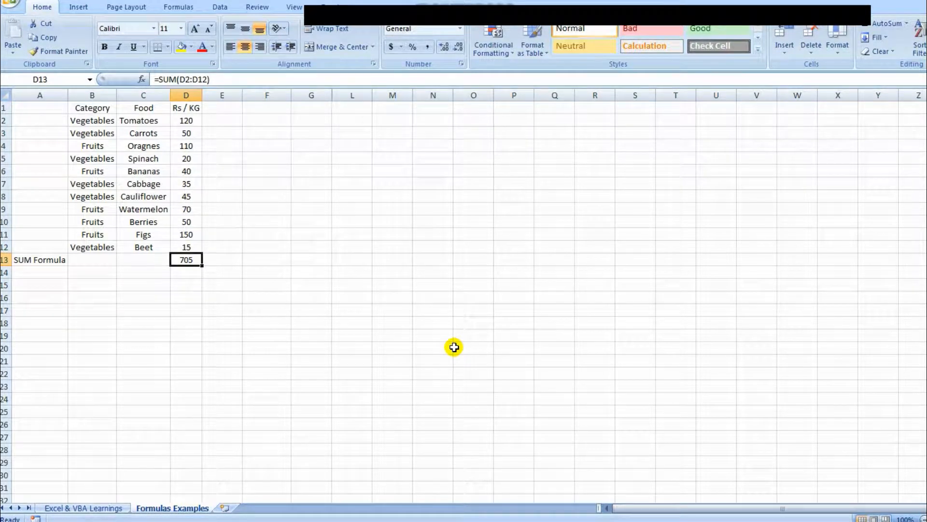
- Clear the total in D13 and insert the AutoSum of D2:D12 again
key("Delete")
key("Up")
key("ctrl+Up")
key("Down")
key("ctrl+Down")
key("Down")
key("alt+equal")
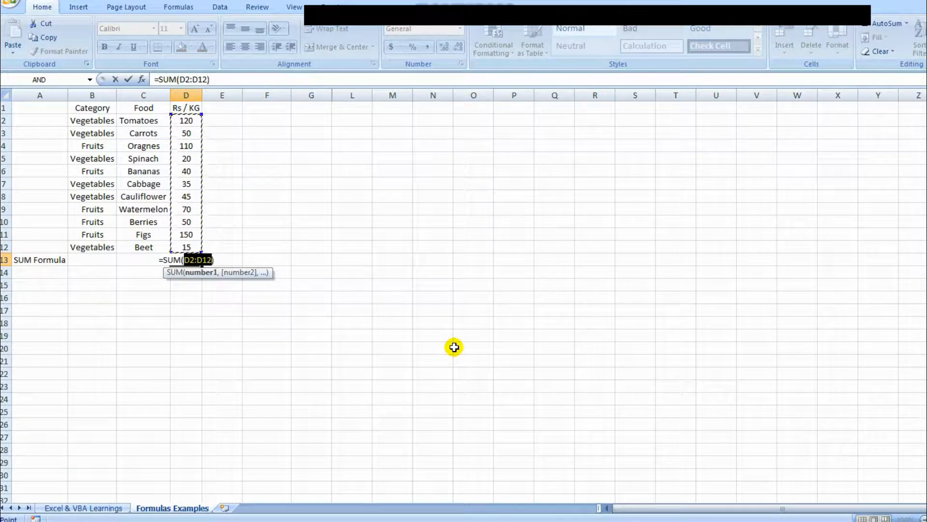
key("Return")
- Delete the AutoSum formula from D13 and go through the prices in the Rs / KG column
key("Up")
key("Delete")
key("Up")
key("Up")
key("Up")
key("Up")
key("Up")
key("Up")
key("Up")
key("Up")
key("Up")
key("Up")
key("Up")
key("Down")
key("Down")
key("Down")
key("Down")
key("Down")
key("Down")
key("Down")
key("Down")
key("Down")
key("Down")
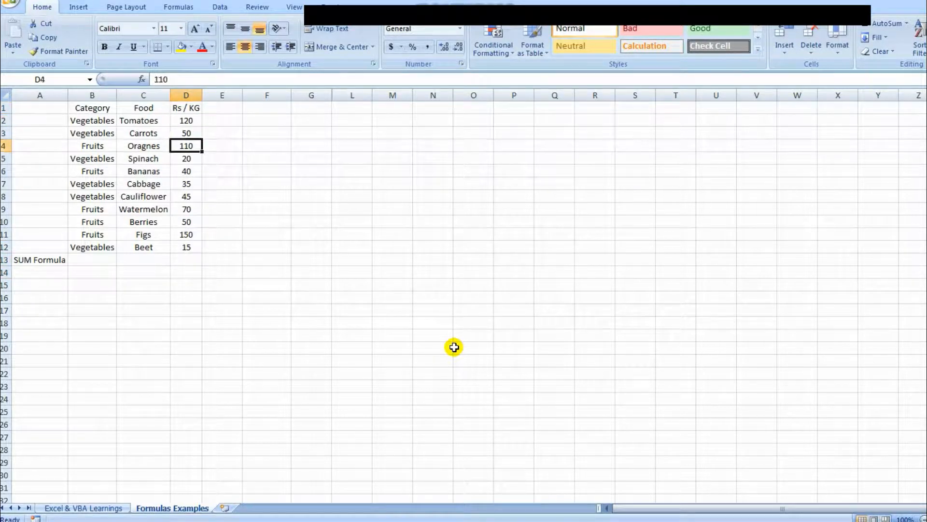
- Delete the Rs / KG price of the Oragnes row in D4, leaving a gap in the column
key("ctrl+Up")
key("Down")
key("Down")
key("ctrl+Down")
key("Up")
key("ctrl+Up")
key("Down")
key("Down")
key("Down")
key("Down")
key("Up")
key("Delete")
- Insert an AutoSum in D13 with its suggested range D5:D12, keeping that cell selected
key("Down")
key("ctrl+Down")
key("Down")
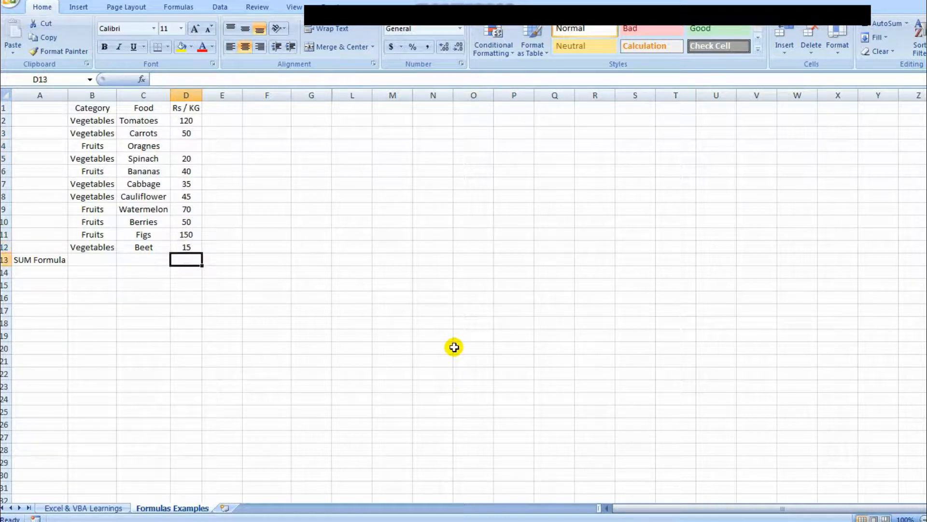
key("alt+equal")
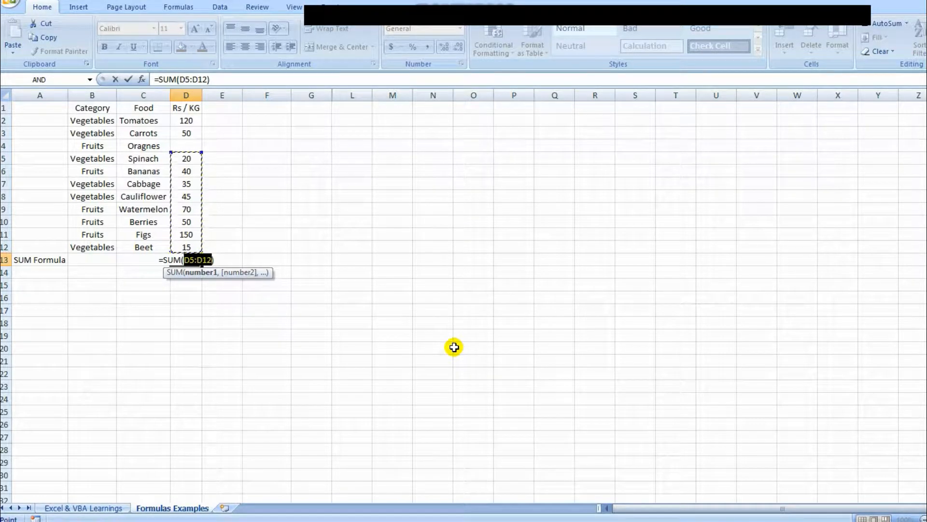
key("ctrl+Return")
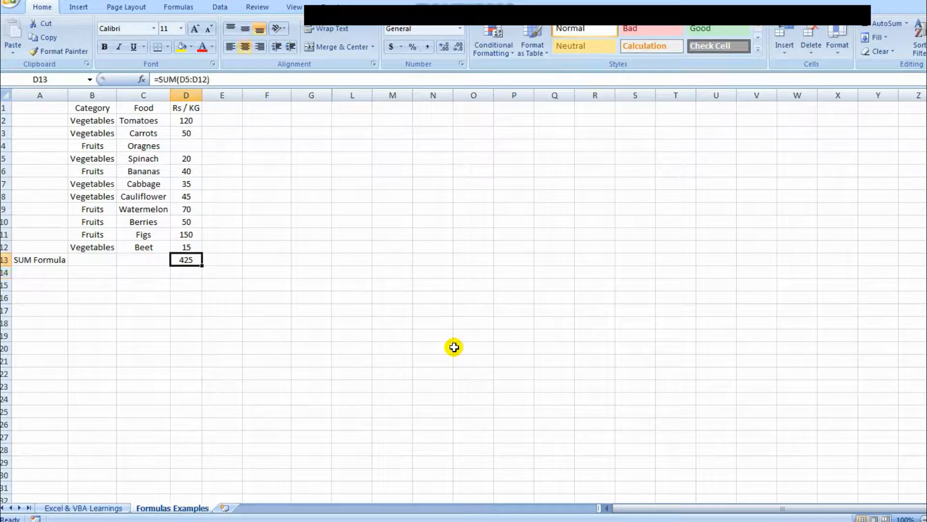
- Extend the summed range of the D13 formula to D2:D12 so it covers every price across the blank cell
key("F2")
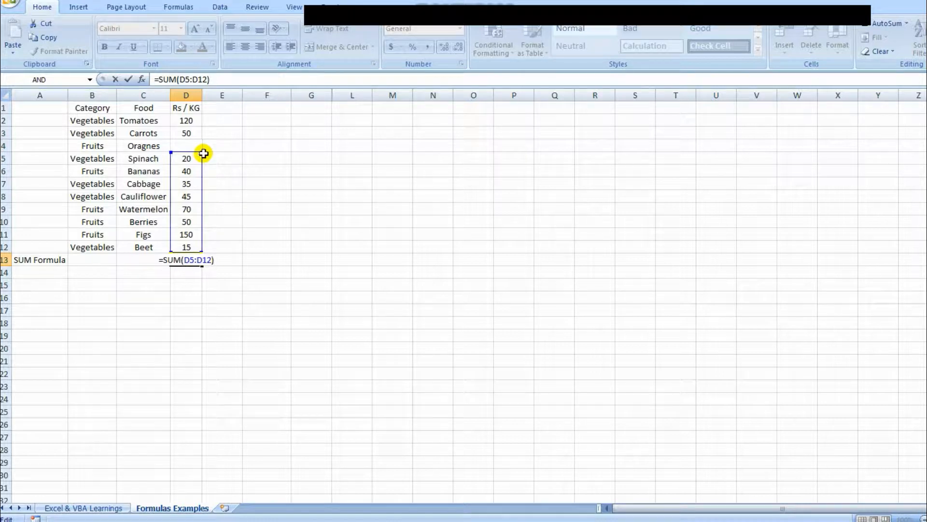
left_click_drag(202, 153, 202, 120)
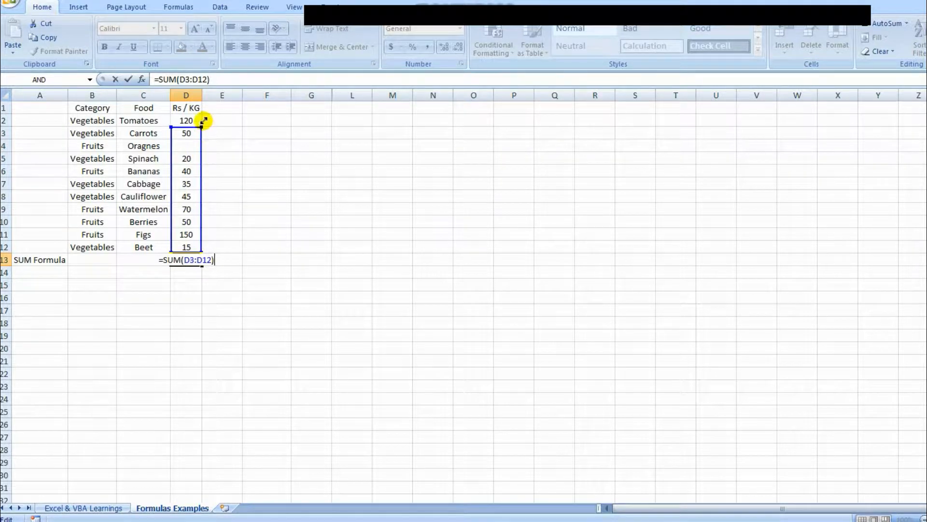
left_click(204, 119)
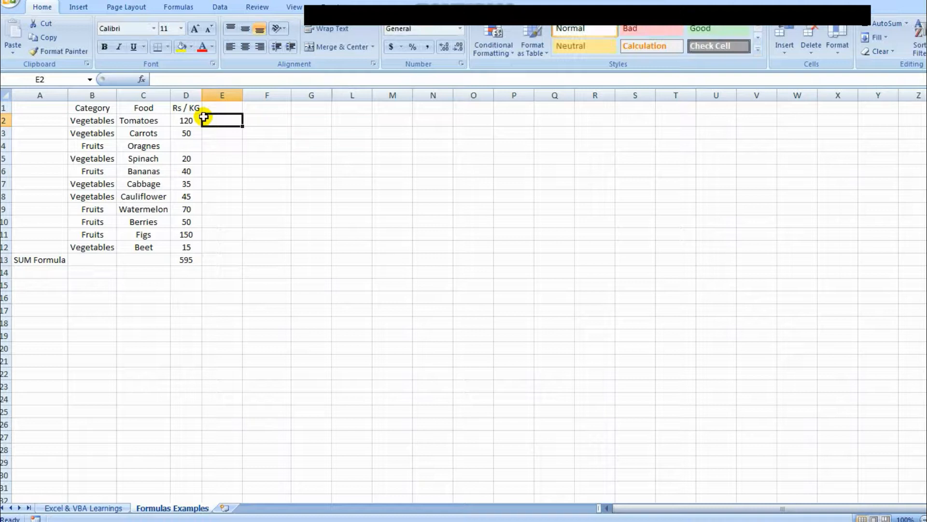
- Re-enter the D13 total manually as =SUM(D2:D12), keeping that cell selected
key("Left")
key("ctrl+Down")
key("ctrl+Down")
key("ctrl+Down")
type("=SUM(")
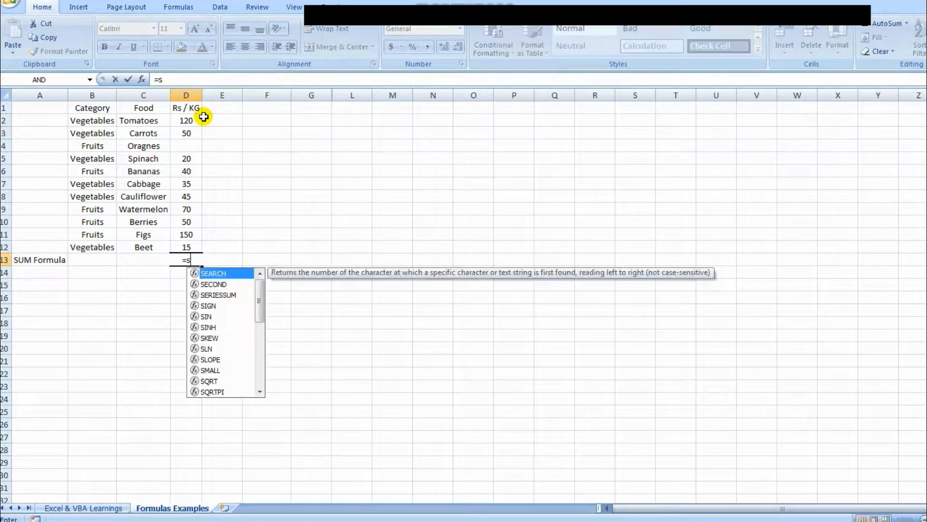
key("Up")
key("shift+Up")
key("shift+Up")
key("shift+Up")
key("shift+Up")
key("shift+Up")
key("shift+Up")
key("shift+Up")
key("shift+Up")
key("shift+Up")
key("shift+Up")
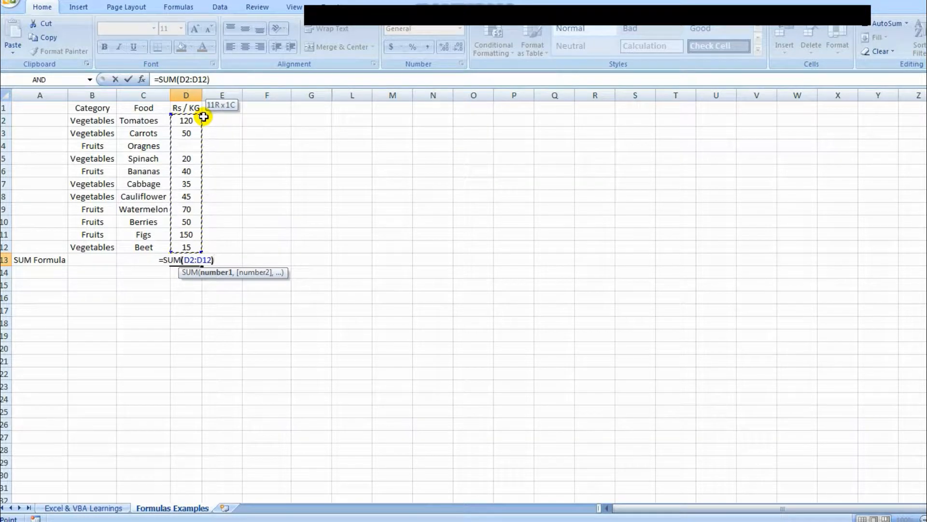
type(")")
key("ctrl+Return")
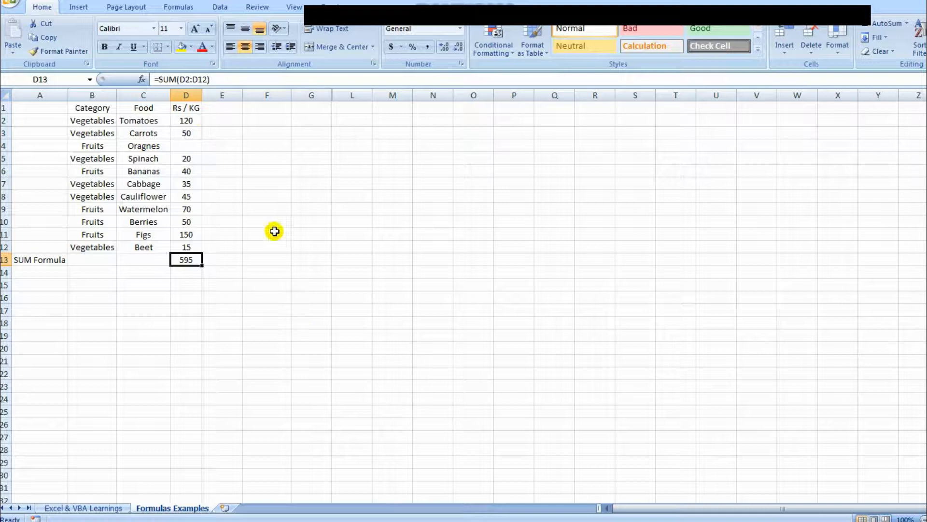
- Enter 110 as the Rs / KG price of Oragnes in D4 and clear the total in D13
left_click(184, 147)
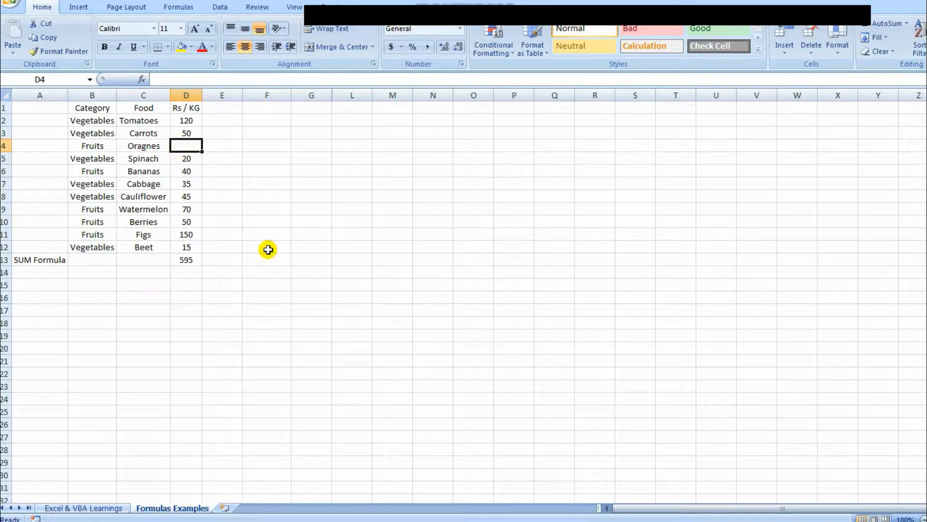
type("110")
key("Tab")
key("Left")
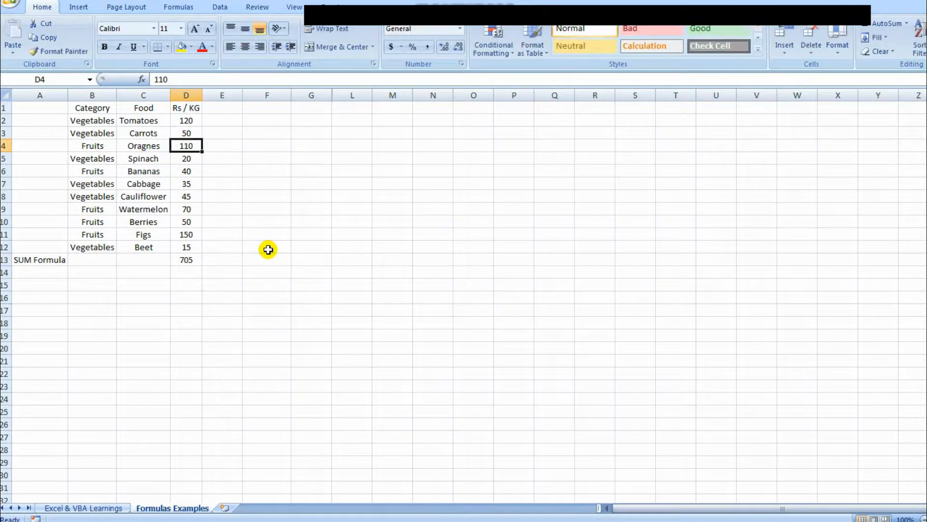
key("ctrl+Down")
key("Delete")
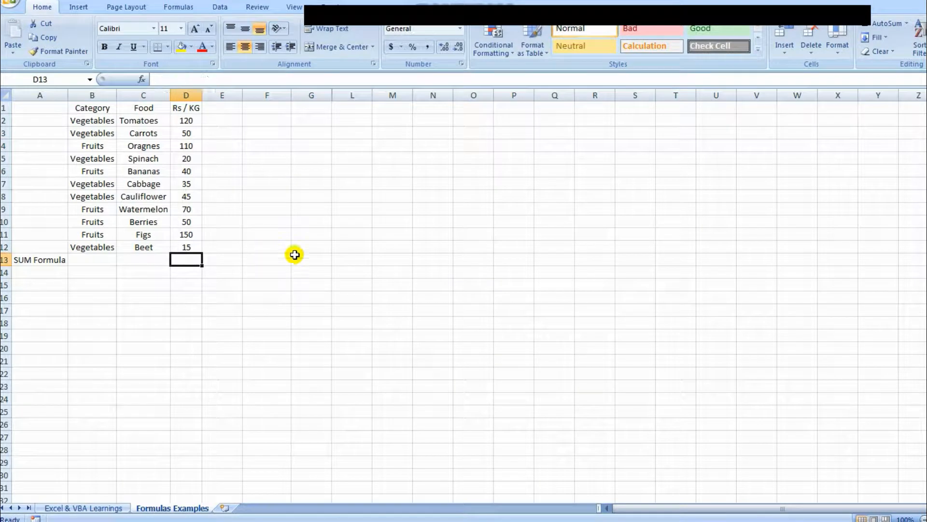
- Review the SUMIF entry and its description on the Excel & VBA Learnings sheet
left_click(102, 508)
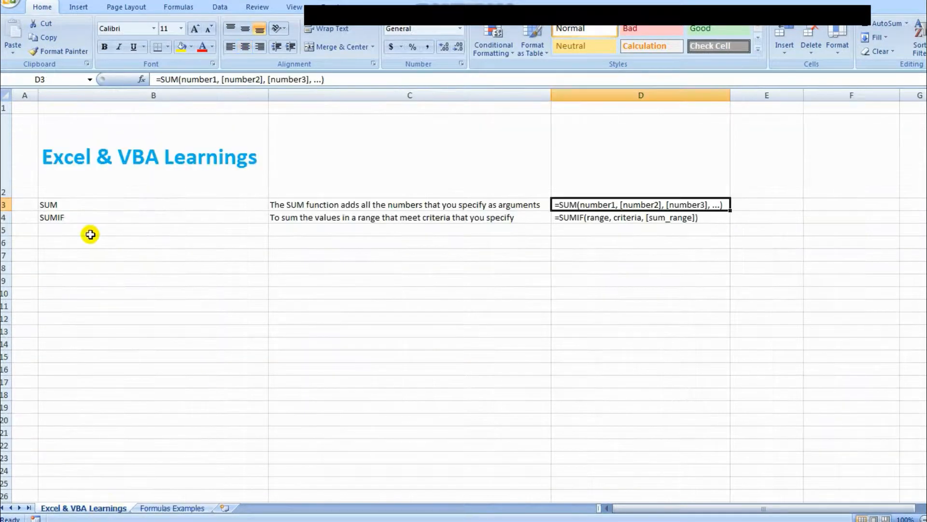
left_click(78, 220)
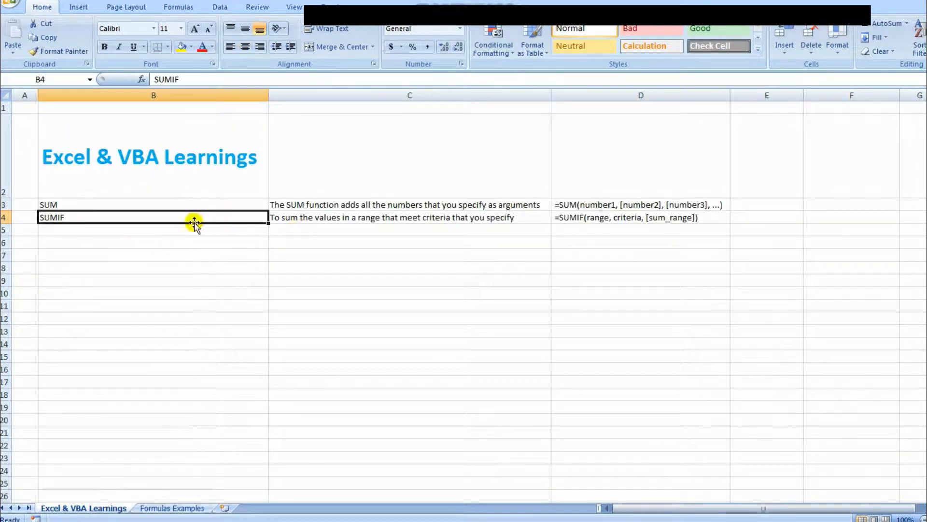
left_click(301, 220)
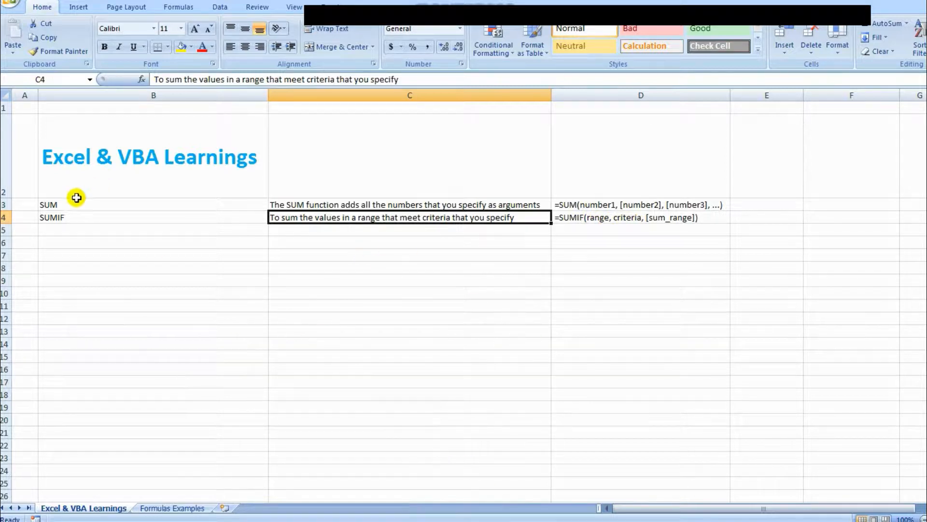
- Return to the Formulas Examples sheet and total all prices in D13 with =SUM(D2:D12)
left_click(146, 508)
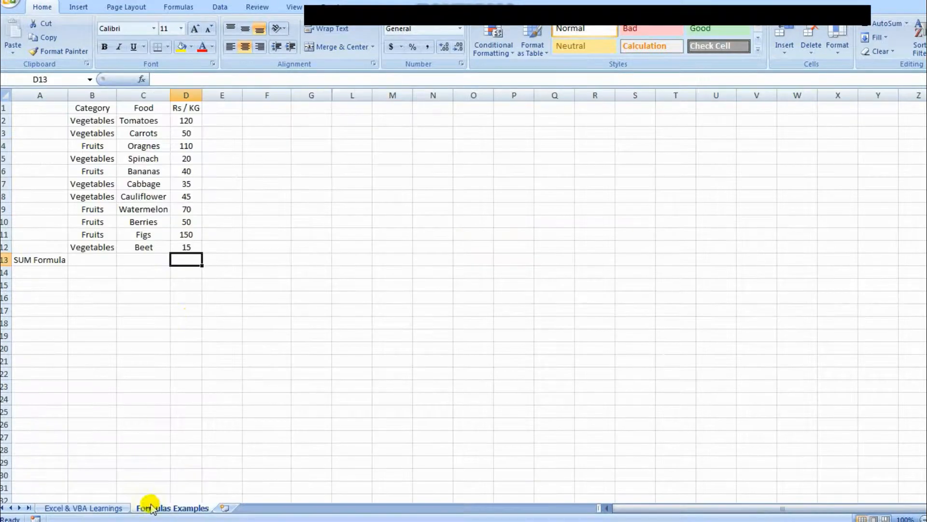
type("=sum")
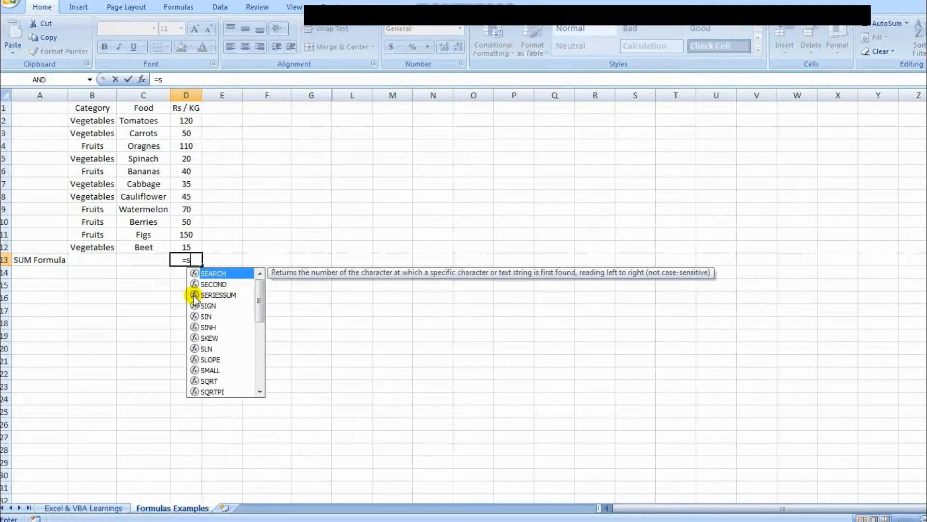
key("Tab")
key("Up")
key("ctrl+shift+Up")
key("shift+Down")
type(")")
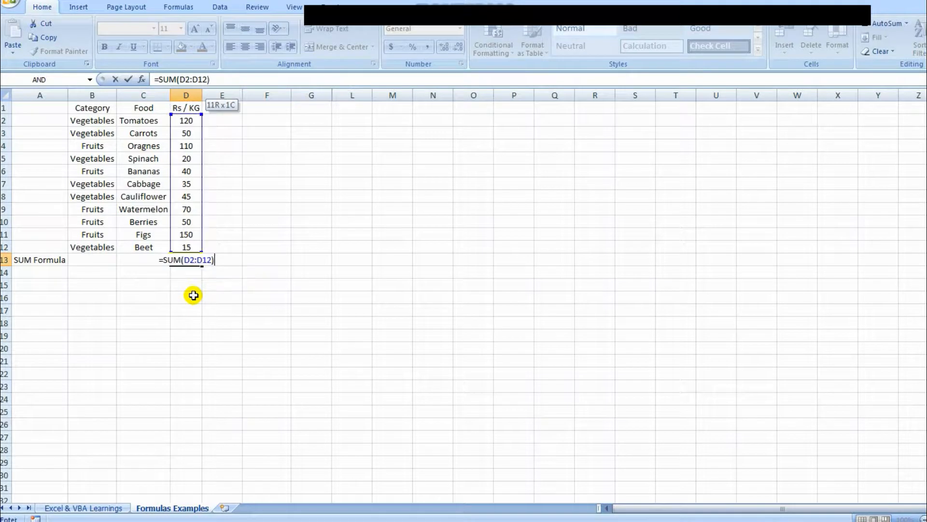
key("Return")
key("Up")
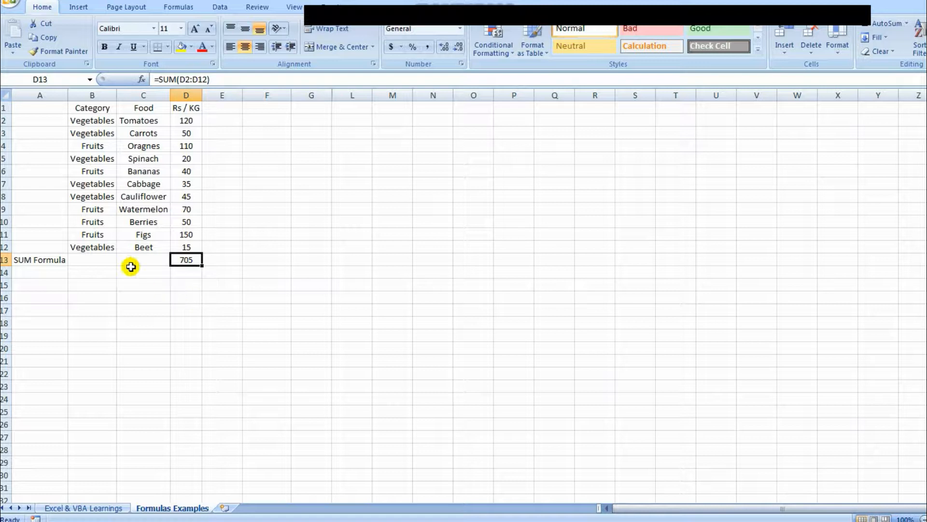
- Replace the D13 formula with a new SUM, picking the Beet price D12 and the Cauliflower price D8 as separate arguments
left_click(110, 247)
key("Right")
key("Right")
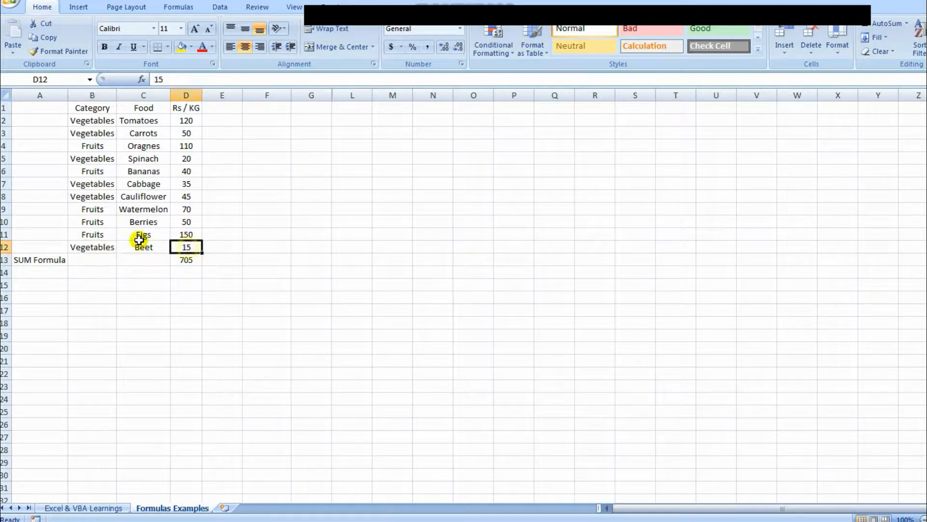
left_click(185, 264)
type("=sum")
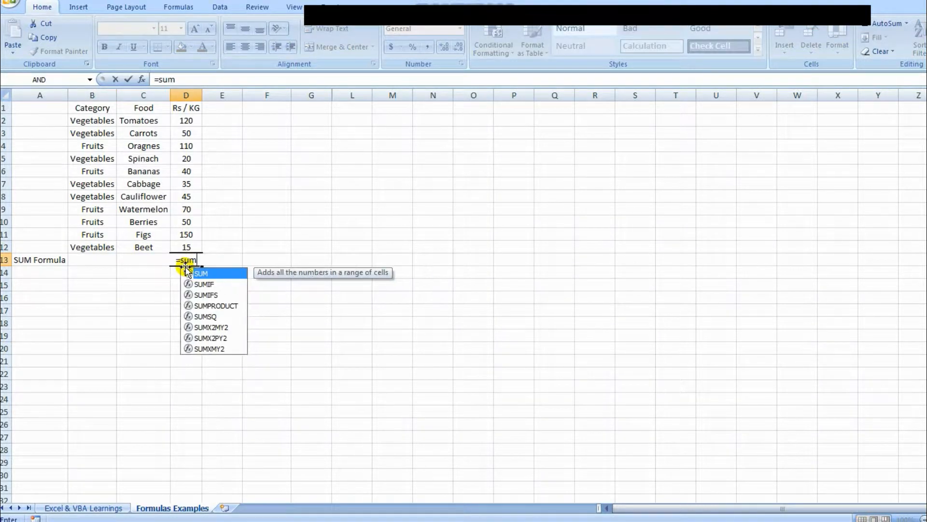
key("Tab")
key("Up")
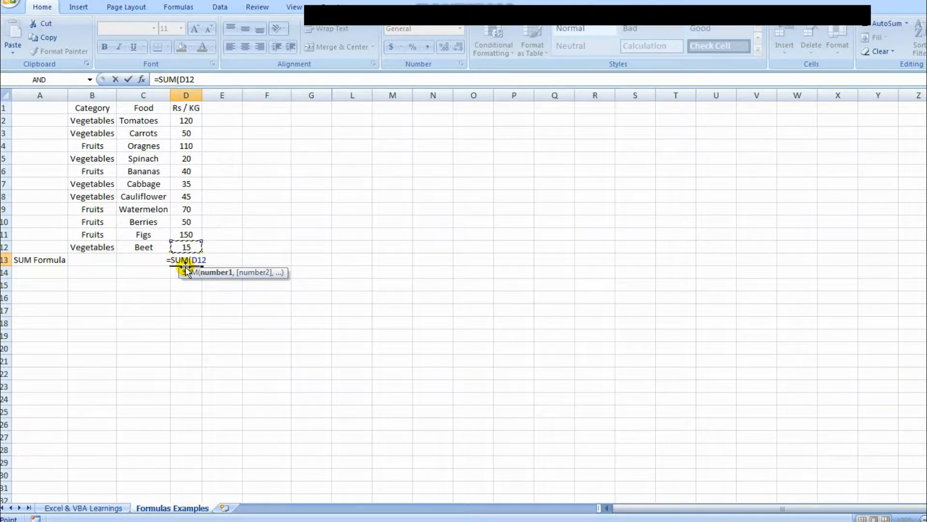
type(",")
key("Up")
key("Up")
key("Up")
key("Up")
key("Up")
key("Up")
key("Down")
- Add the Cabbage price D7 and the Spinach price D5 as further arguments of the SUM formula
type(",")
key("Up")
key("Up")
key("Up")
key("Up")
key("Up")
key("Up")
key("Up")
key("Up")
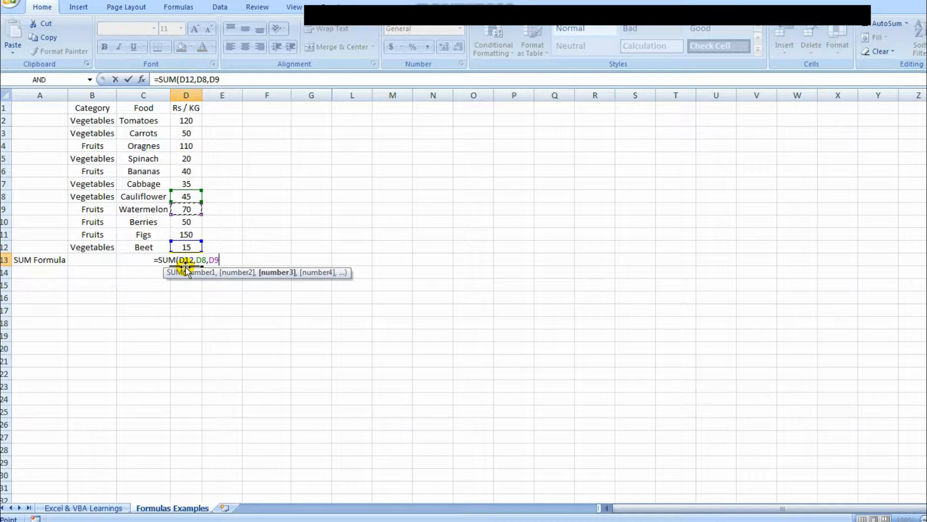
key("Down")
key("Down")
type(",")
key("Up")
key("Up")
key("Up")
key("Up")
key("Up")
key("Up")
key("Up")
key("Up")
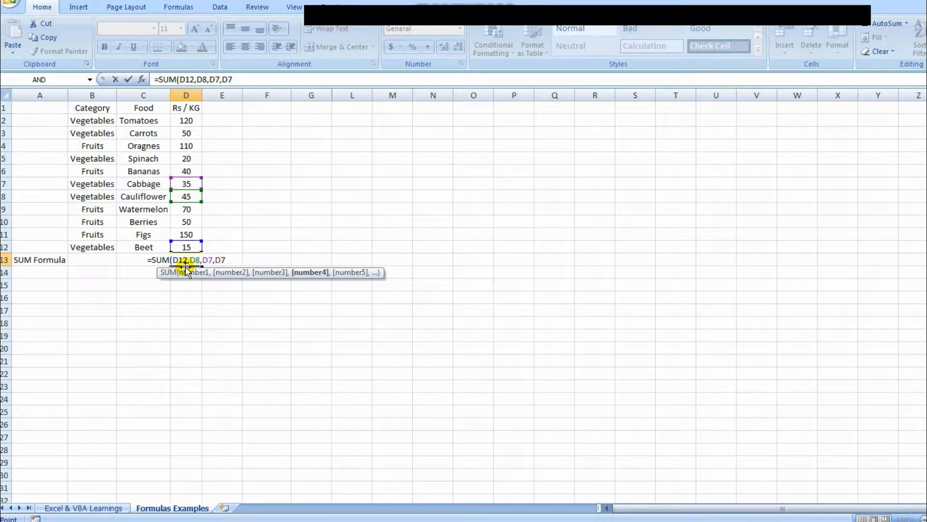
- Add the Carrots price D3 and the Tomatoes price D2, completing =SUM(D12,D8,D7,D5,D3,D2) in D13
type(",")
key("Up")
key("Up")
key("Up")
key("Up")
key("Up")
key("Up")
key("Up")
key("Up")
key("Up")
key("Up")
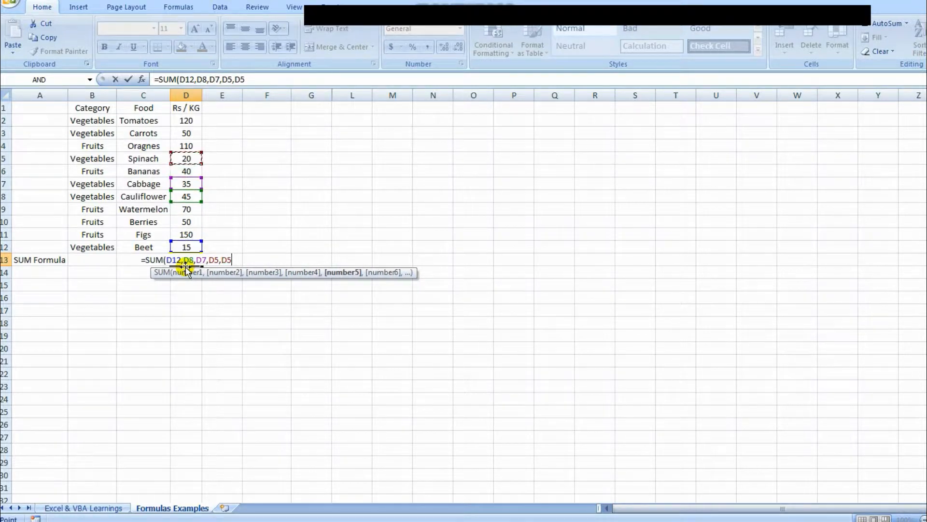
type(",")
key("Up")
key("Up")
key("Up")
key("Up")
key("Up")
key("Up")
key("Up")
key("Up")
key("Up")
key("Up")
key("Up")
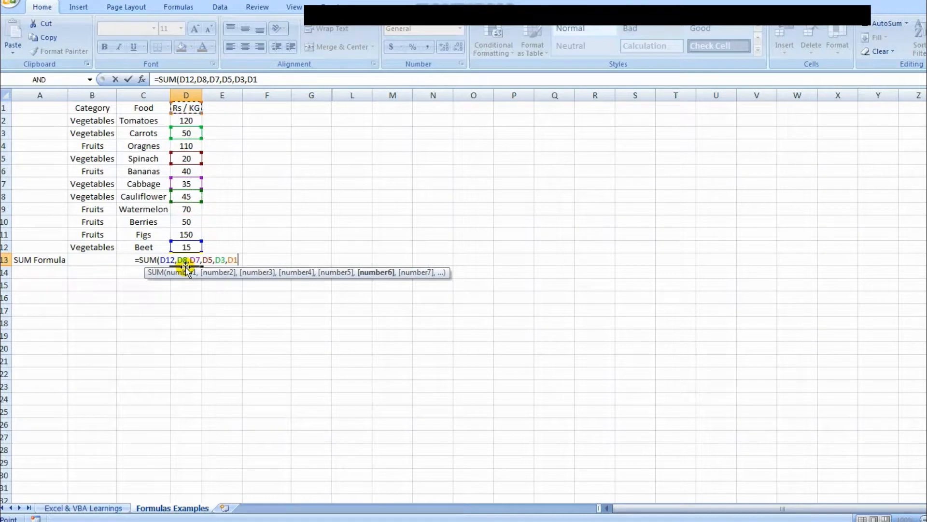
type(")")
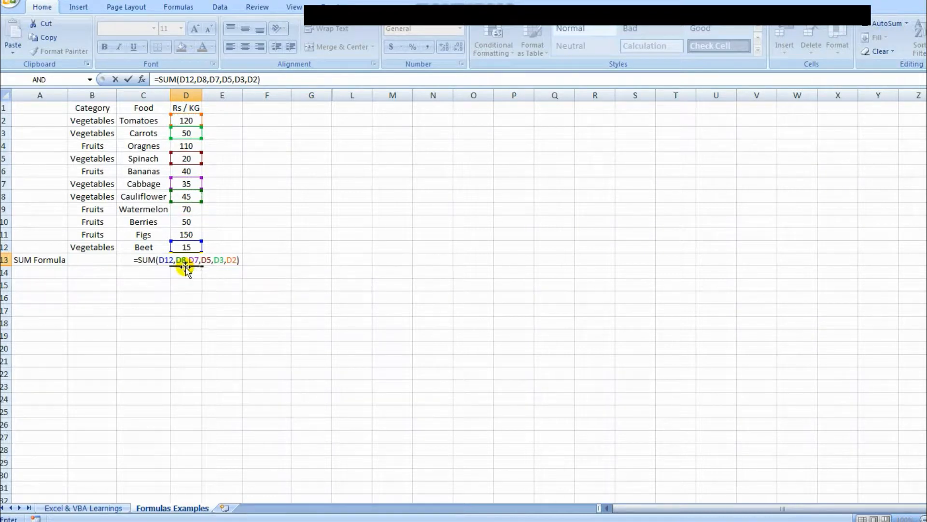
key("ctrl+Return")
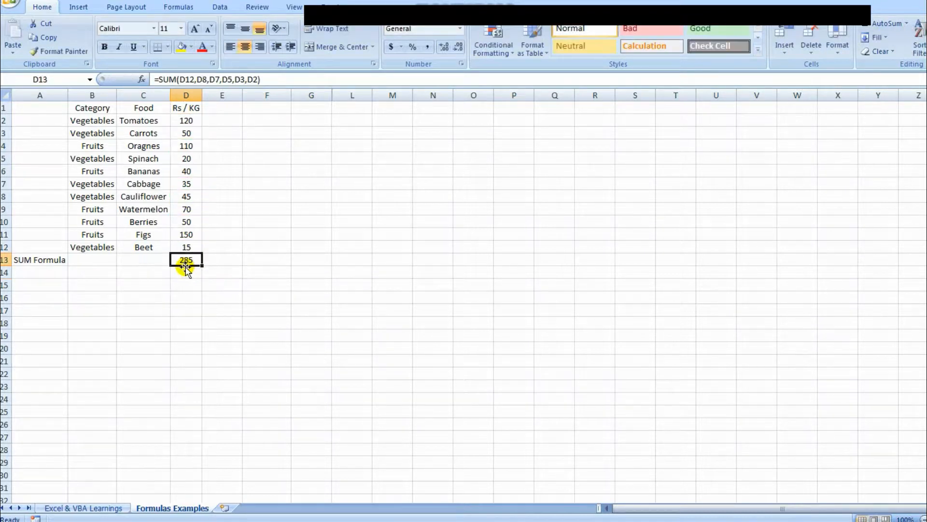
- Check the D13 total by selecting the vegetable prices D12, D8, D7, D5, D3 and D2 together, and inspect the cells its formula references
left_click(190, 247)
left_click(186, 197, "ctrl")
left_click(187, 184, "ctrl")
left_click(183, 159, "ctrl")
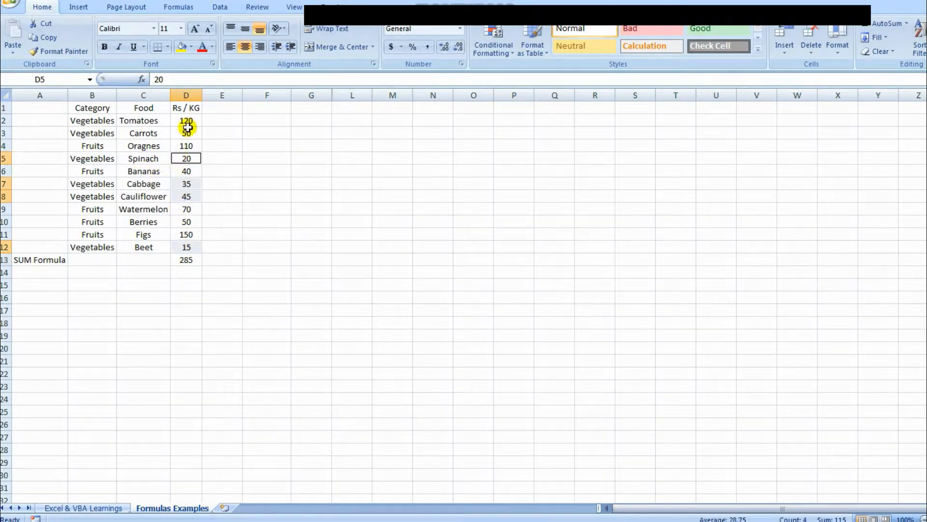
left_click(187, 132, "ctrl")
left_click(186, 121, "ctrl")
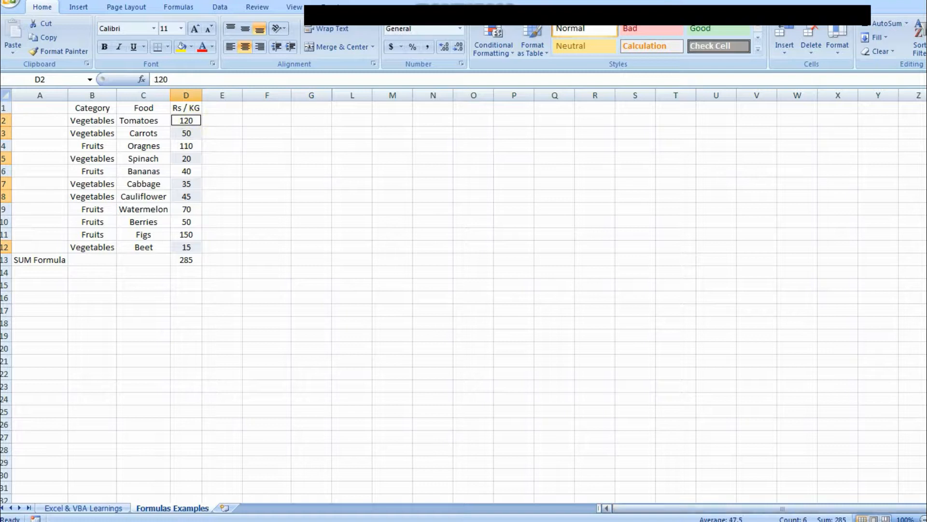
left_click(188, 263)
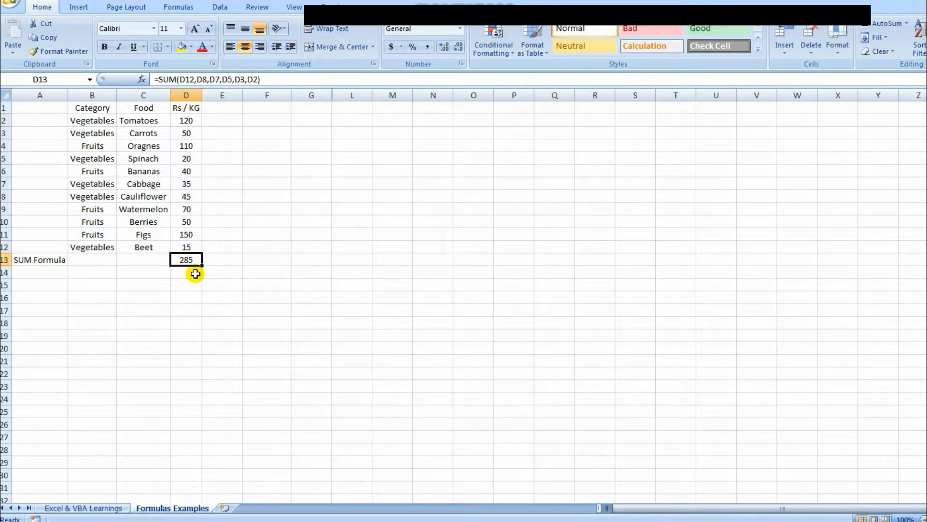
key("F2")
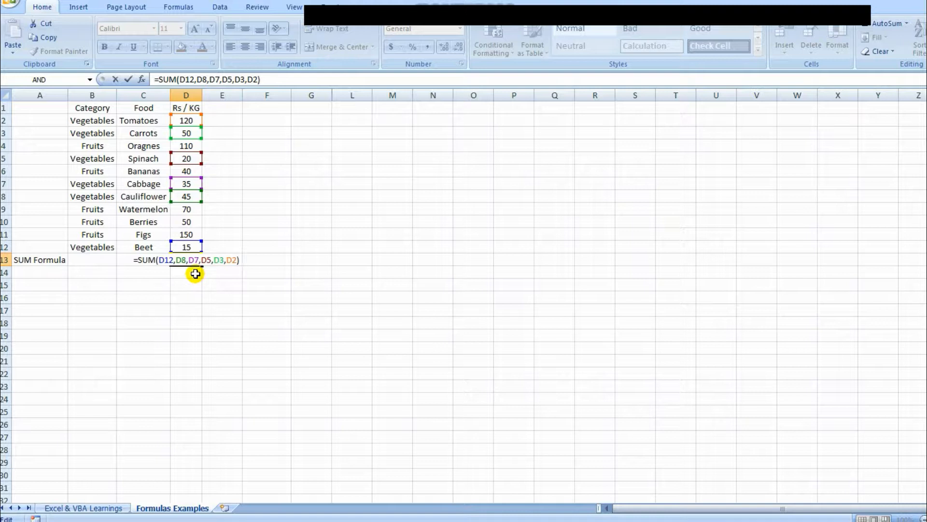
key("ctrl+Return")
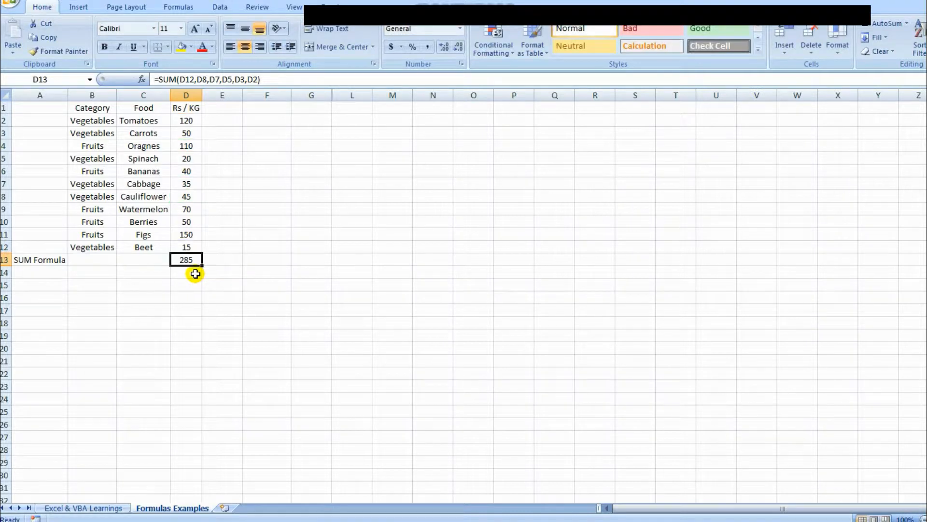
- Replace the D13 formula with a SUMIF whose range is the category cells as the absolute reference $B$2:$B$12
key("Delete")
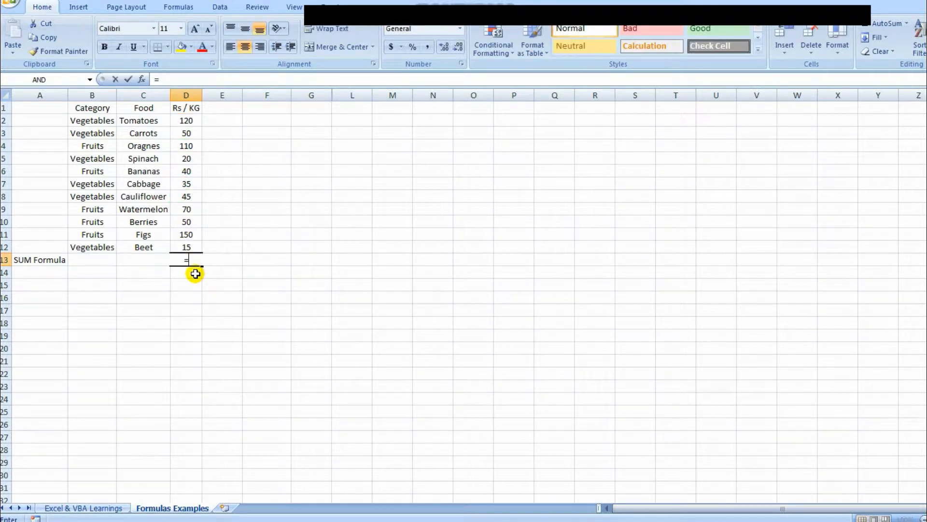
type("=sumif")
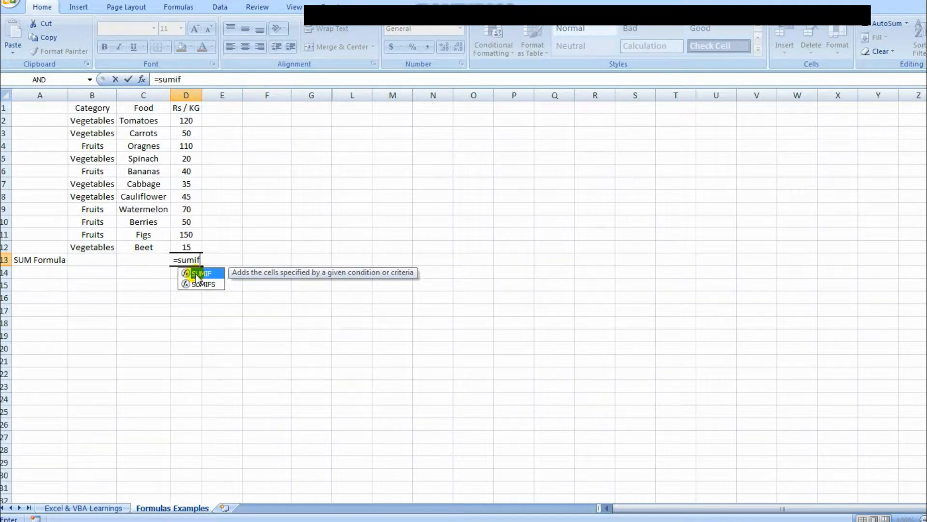
double_click(196, 274)
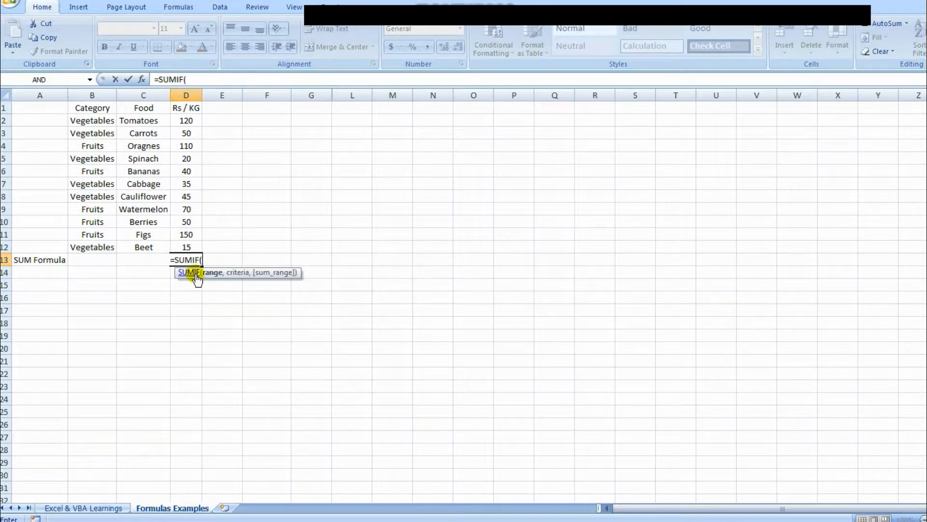
left_click(100, 119)
key("ctrl+shift+Down")
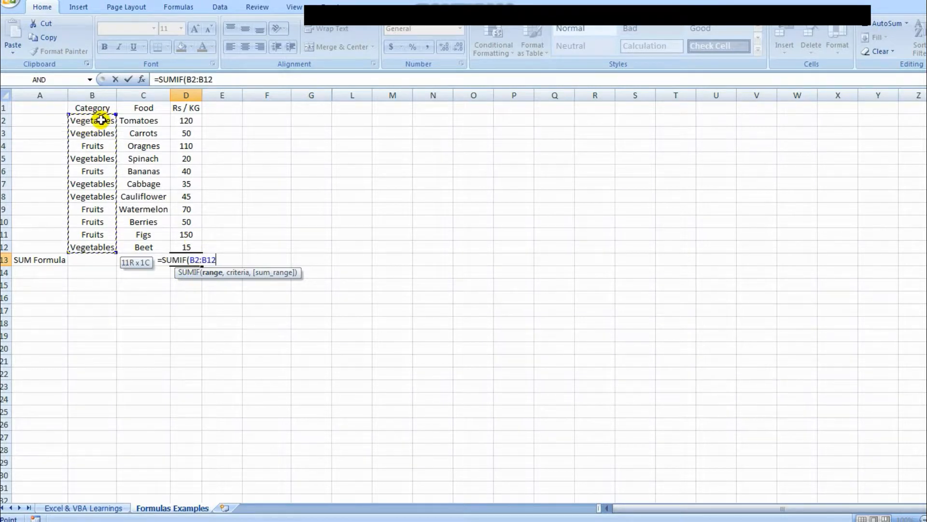
key("F4")
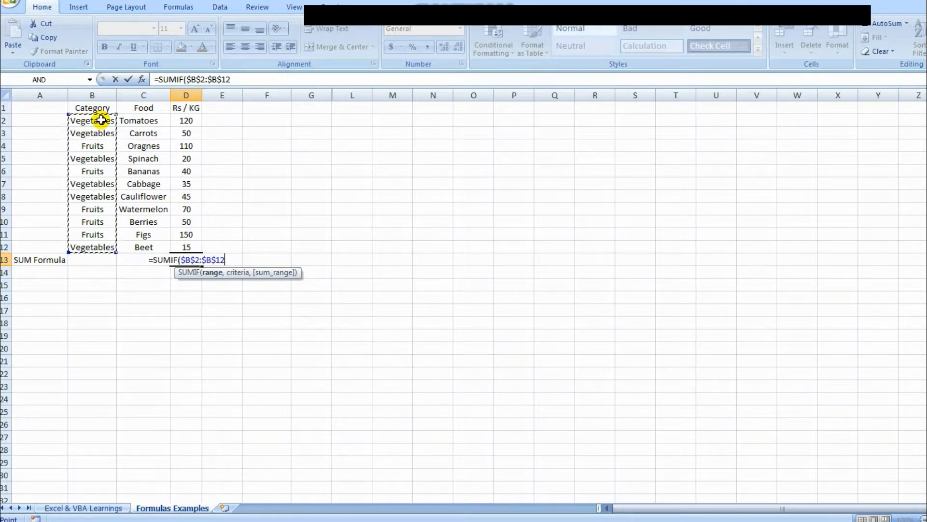
type(",")
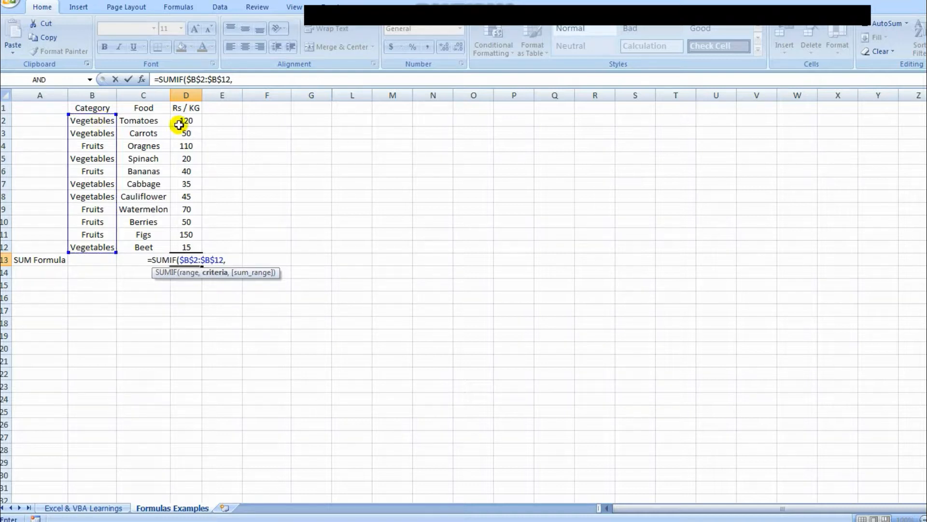
- Enter "Vegetables" as the criteria argument of the SUMIF formula
left_click(253, 109)
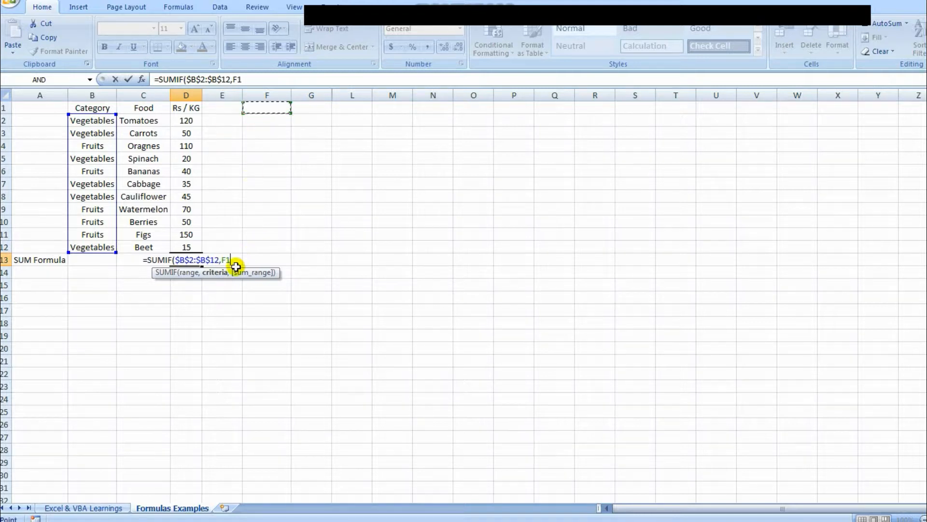
key("BackSpace")
key("BackSpace")
type("\"Ve")
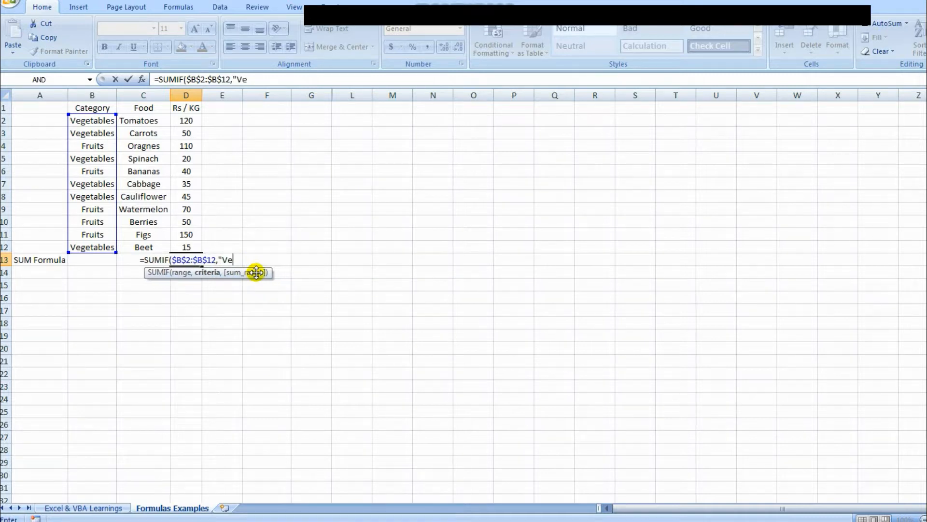
type("getab")
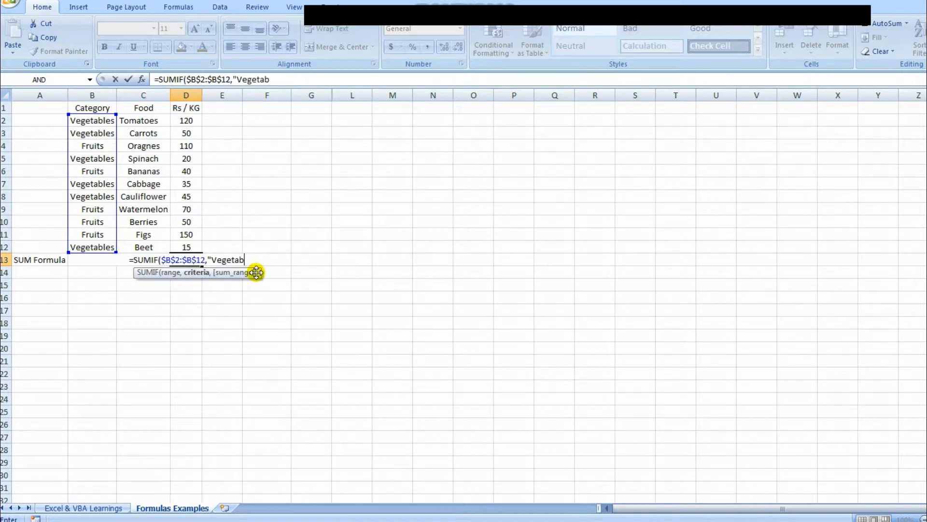
type("les\"")
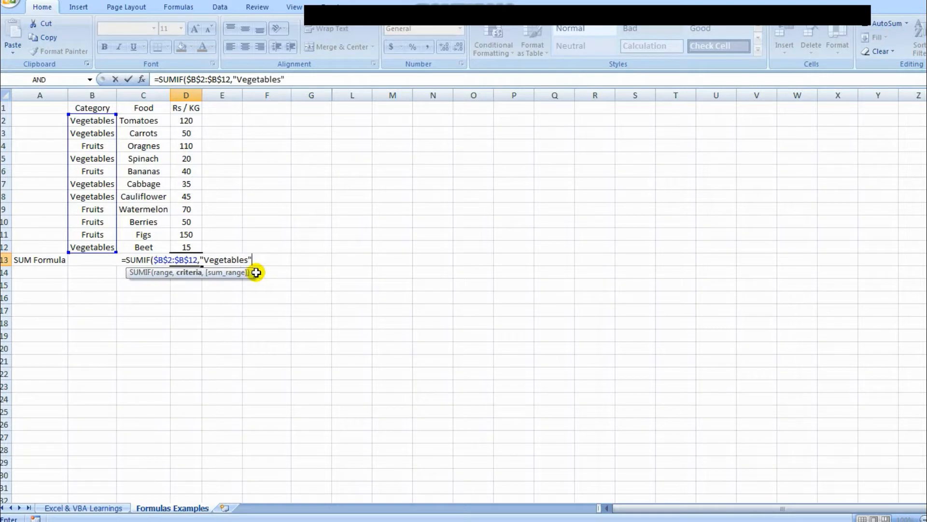
type(",")
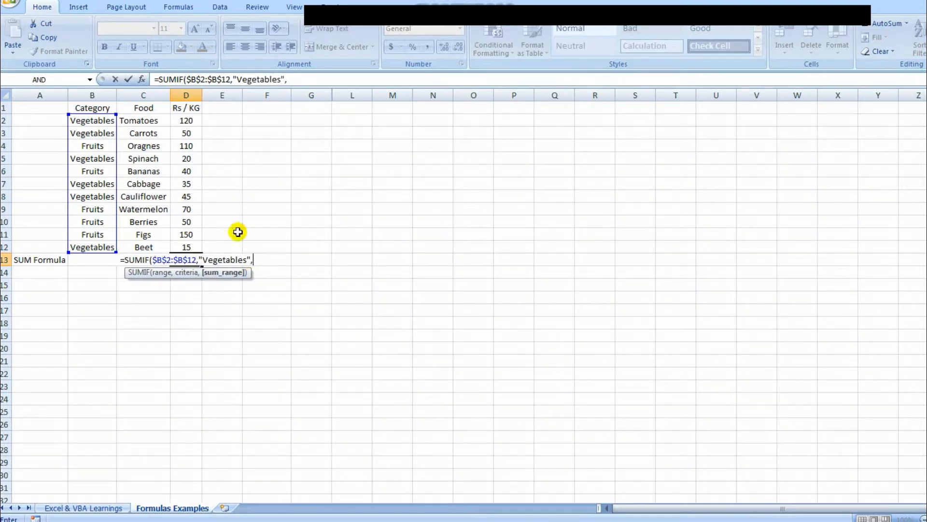
- Set the sum range to the prices D2:D12, completing =SUMIF($B$2:$B$12,"Vegetables",D2:D12) in D13
left_click(189, 120)
key("ctrl+shift+Down")
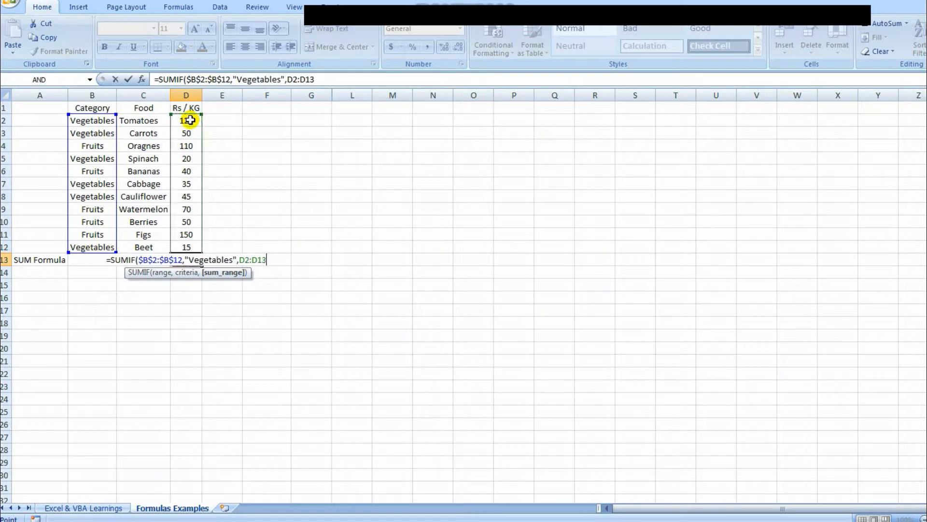
key("shift+Down")
key("shift+Up")
key("shift+Up")
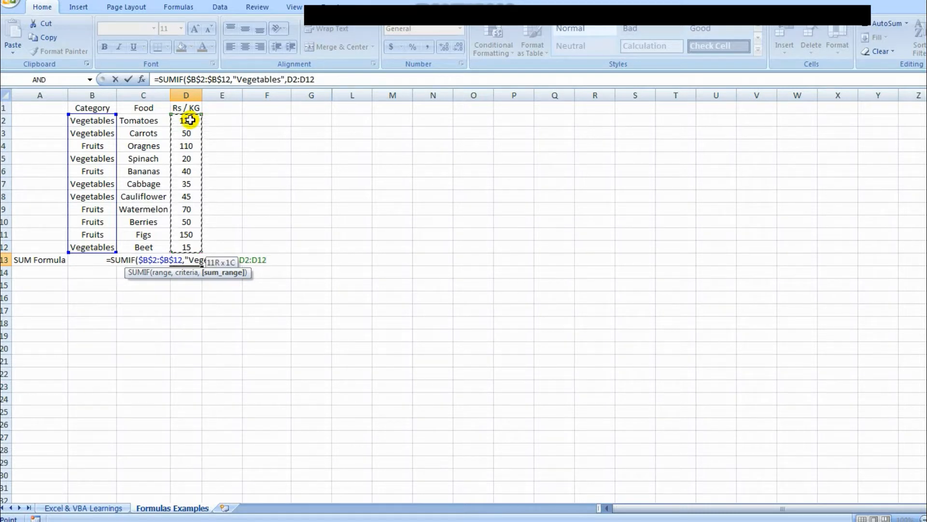
type(")")
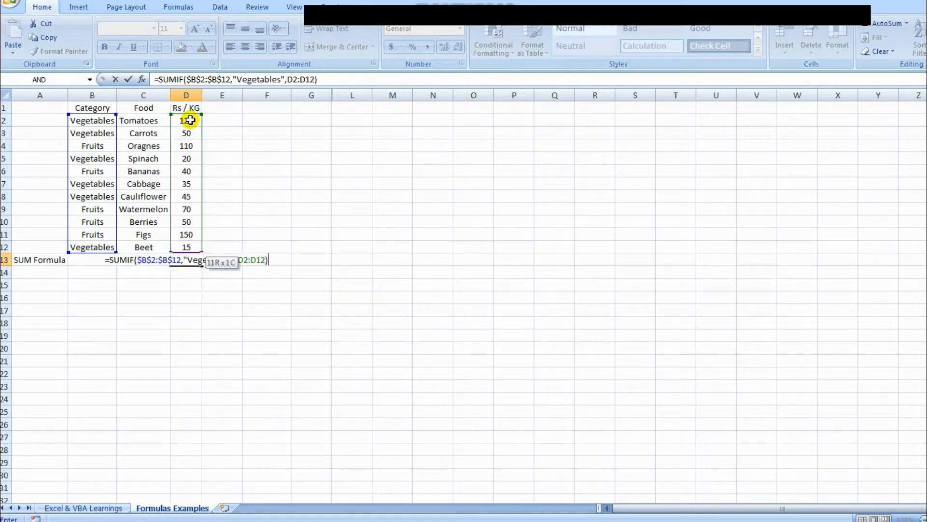
key("ctrl+Return")
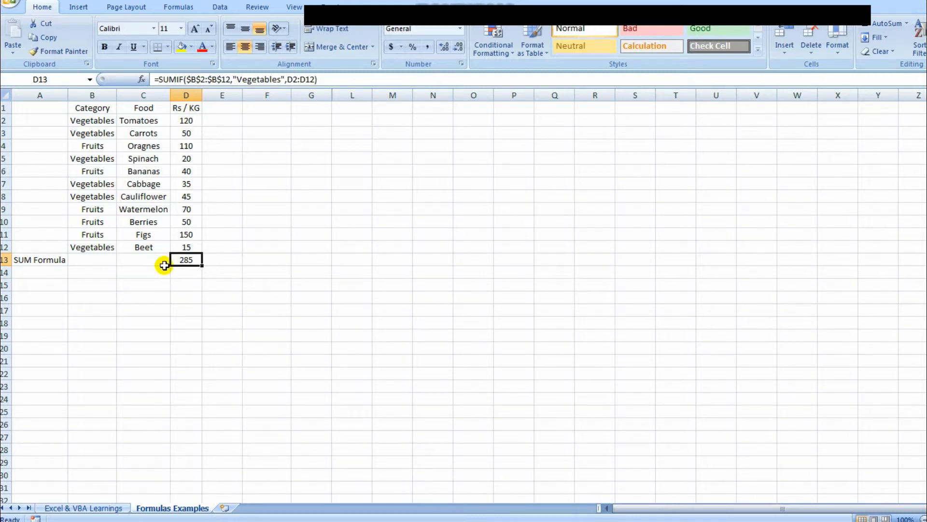
- Change the SUMIF criteria in D13 to "Fruits"
key("F2")
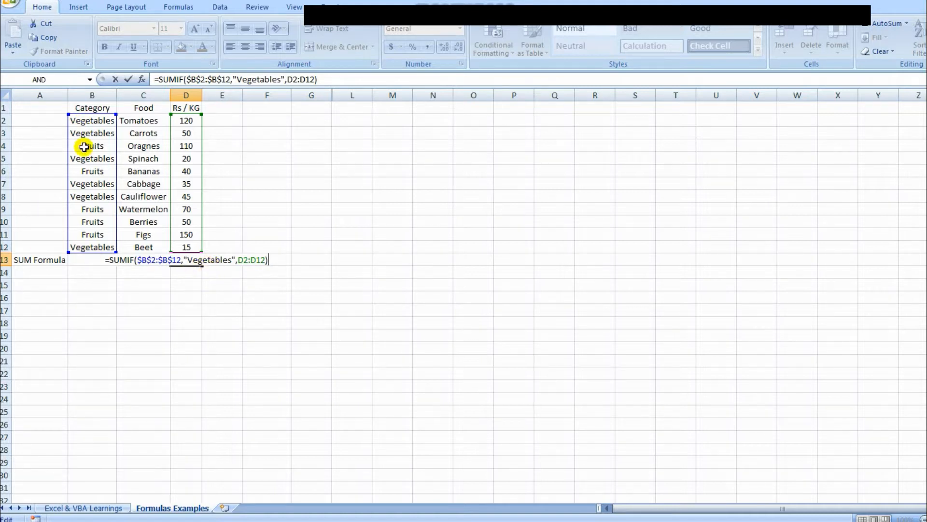
double_click(203, 259)
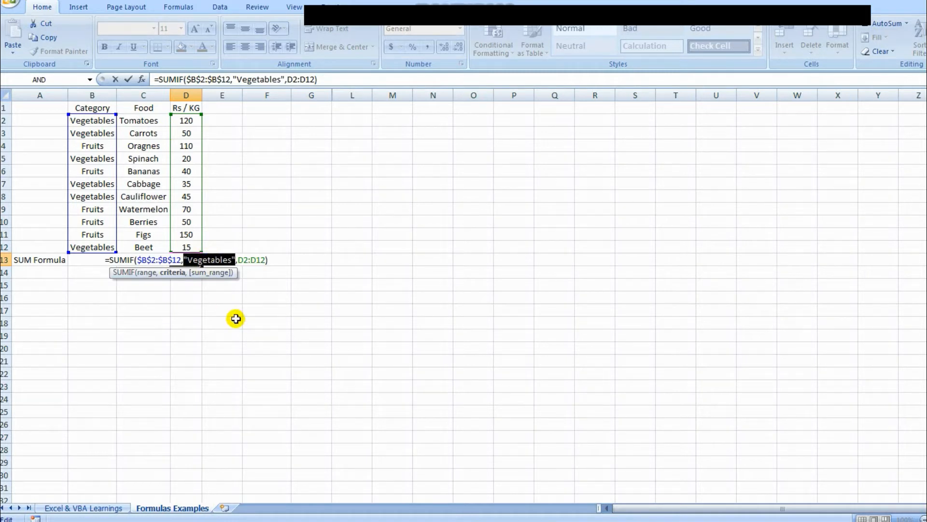
key("shift+Left")
type("Fruits")
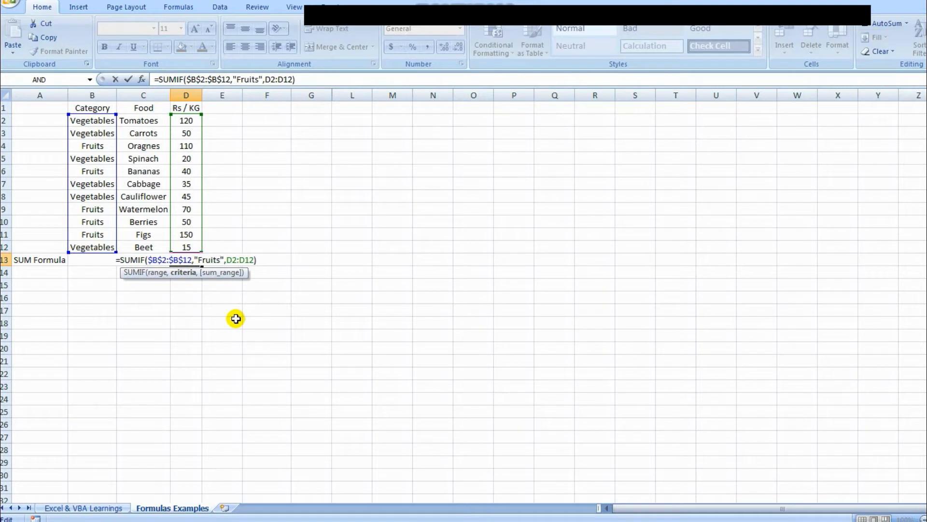
key("ctrl+Return")
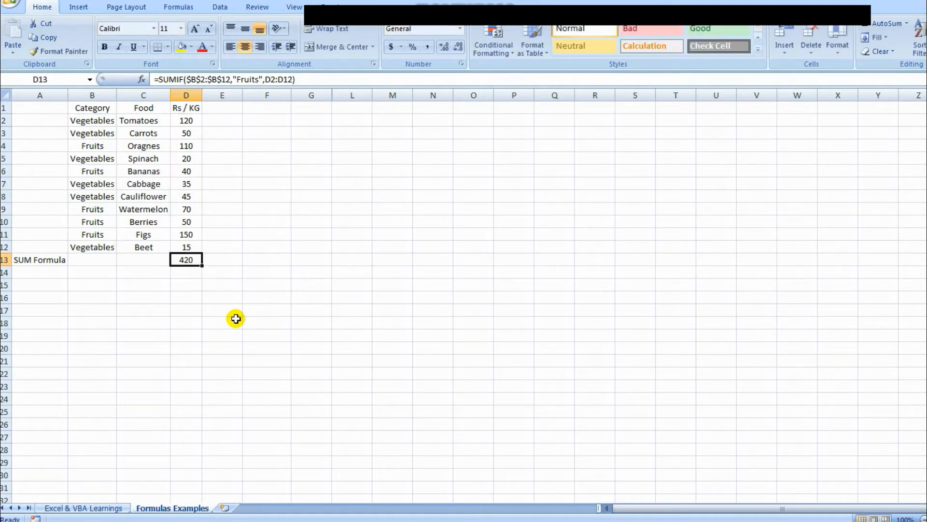
- Turn on AutoFilter for the header row of the price table
key("Up")
key("Up")
key("Up")
key("Up")
key("Up")
key("Up")
key("Up")
key("Up")
key("Up")
key("Up")
key("Up")
key("Up")
key("alt+d")
key("f")
key("f")
key("ctrl+Down")
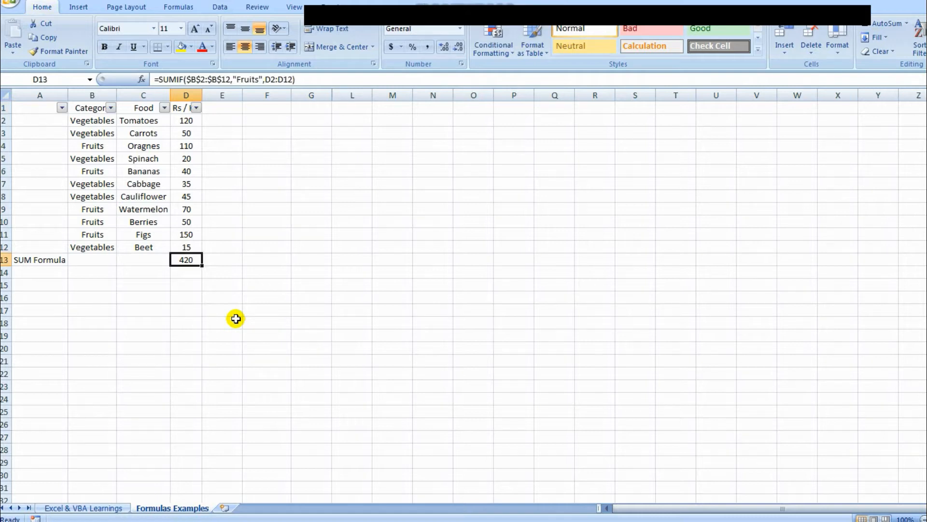
- Filter the Category column to show only Fruits
key("ctrl+Up")
key("Left")
key("Left")
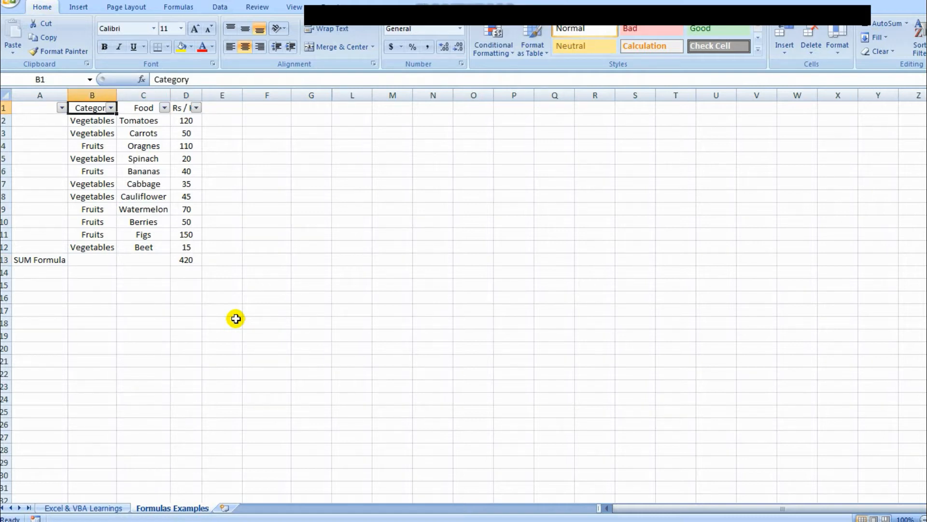
key("alt+Down")
key("Down")
key("Down")
key("space")
key("Down")
key("space")
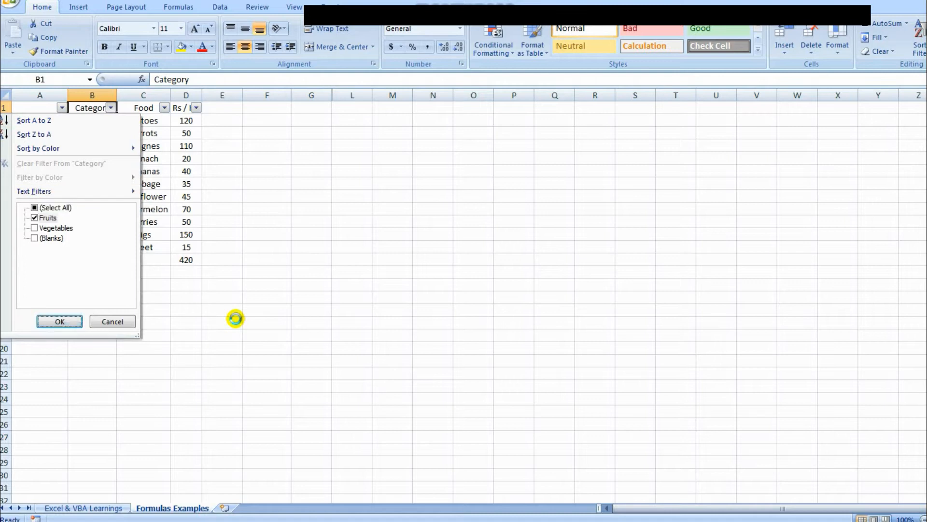
key("Return")
- Select the visible fruit prices in the Rs / KG column to check their sum against the SUMIF result
key("Right")
key("Right")
key("ctrl+shift+Down")
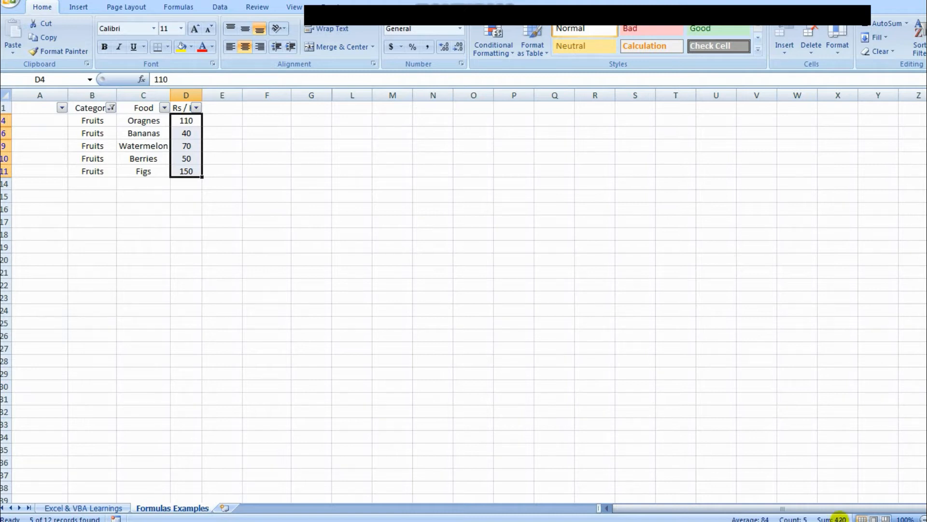
- Remove the AutoFilter from the price table
key("ctrl+Up")
key("Left")
key("Left")
key("alt+d")
key("f")
key("f")
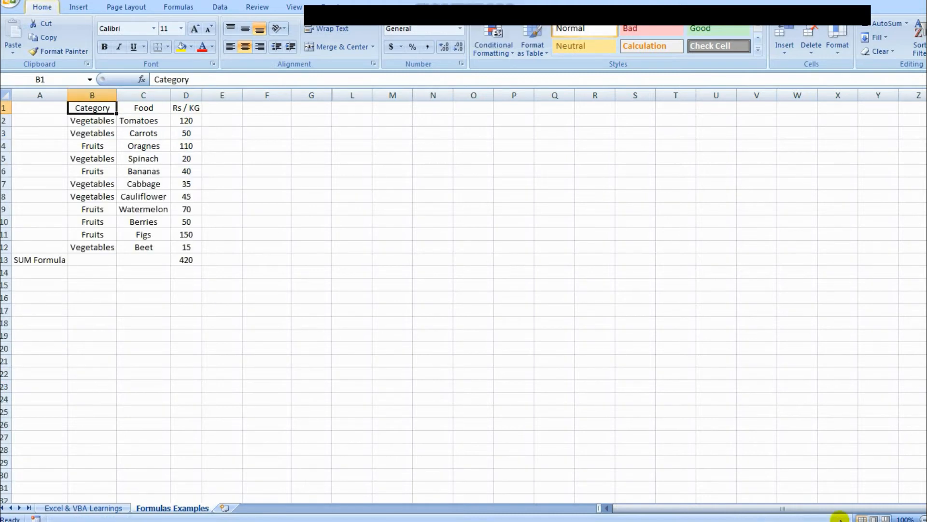
- Clear the SUMIF formula from D13 and switch to the Excel & VBA Learnings sheet
key("Down")
key("Right")
key("Right")
key("ctrl+Down")
key("Delete")
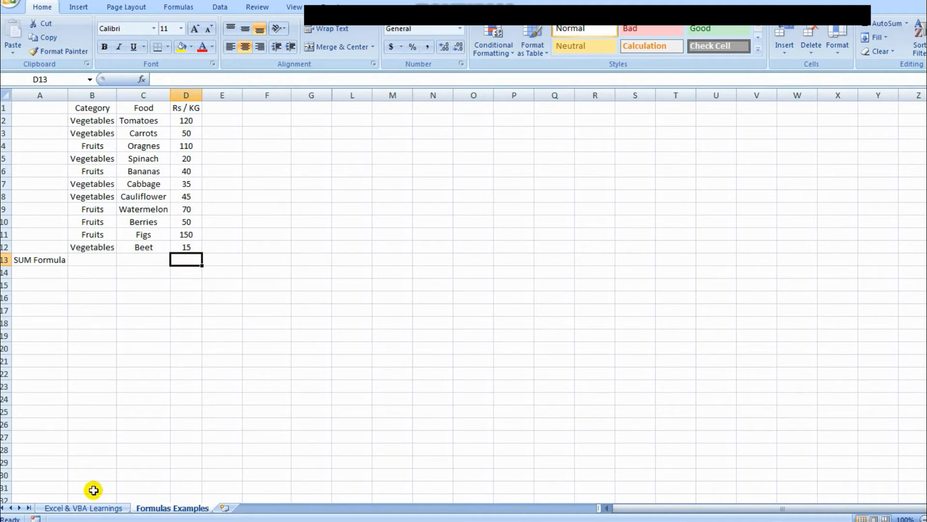
left_click(80, 508)
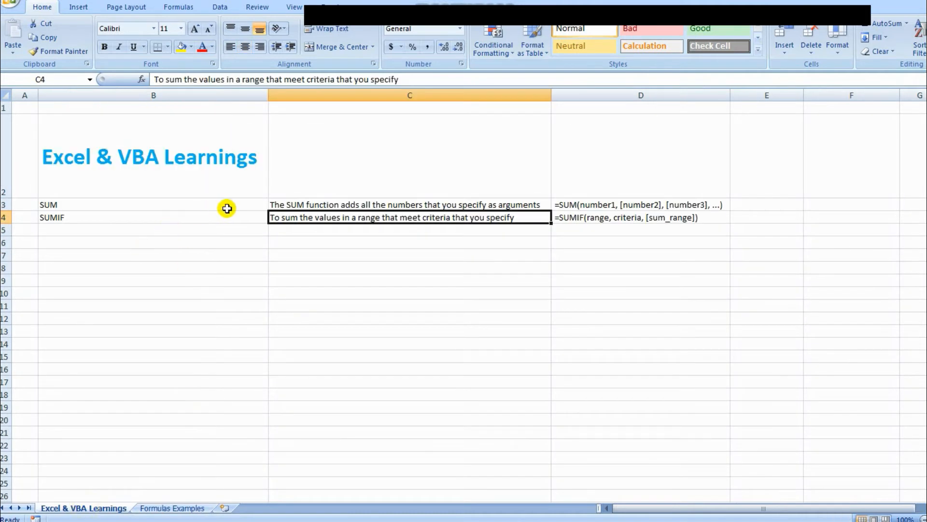